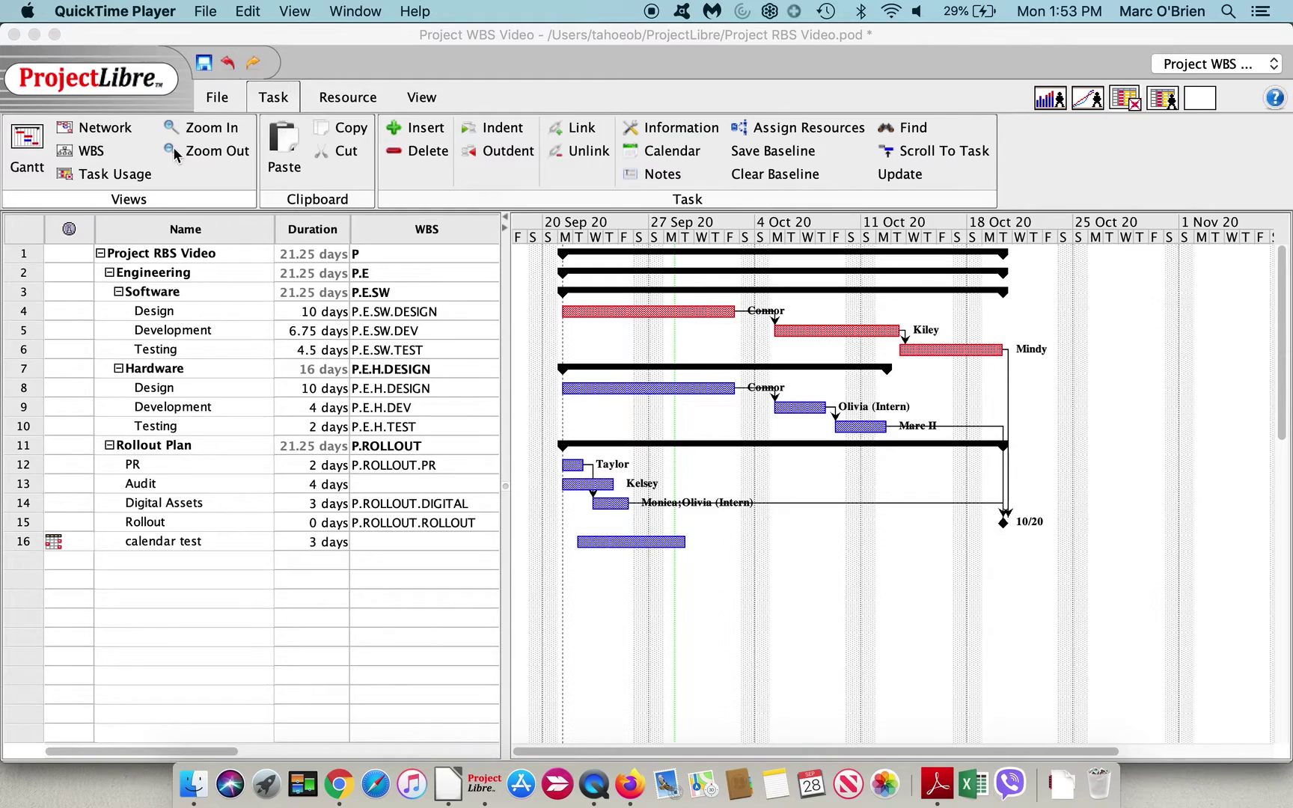
- Open the Resources sheet listing Summary, team and member resources with RBS codes and rates
{"action": "left_click", "coordinate": [350, 97]}
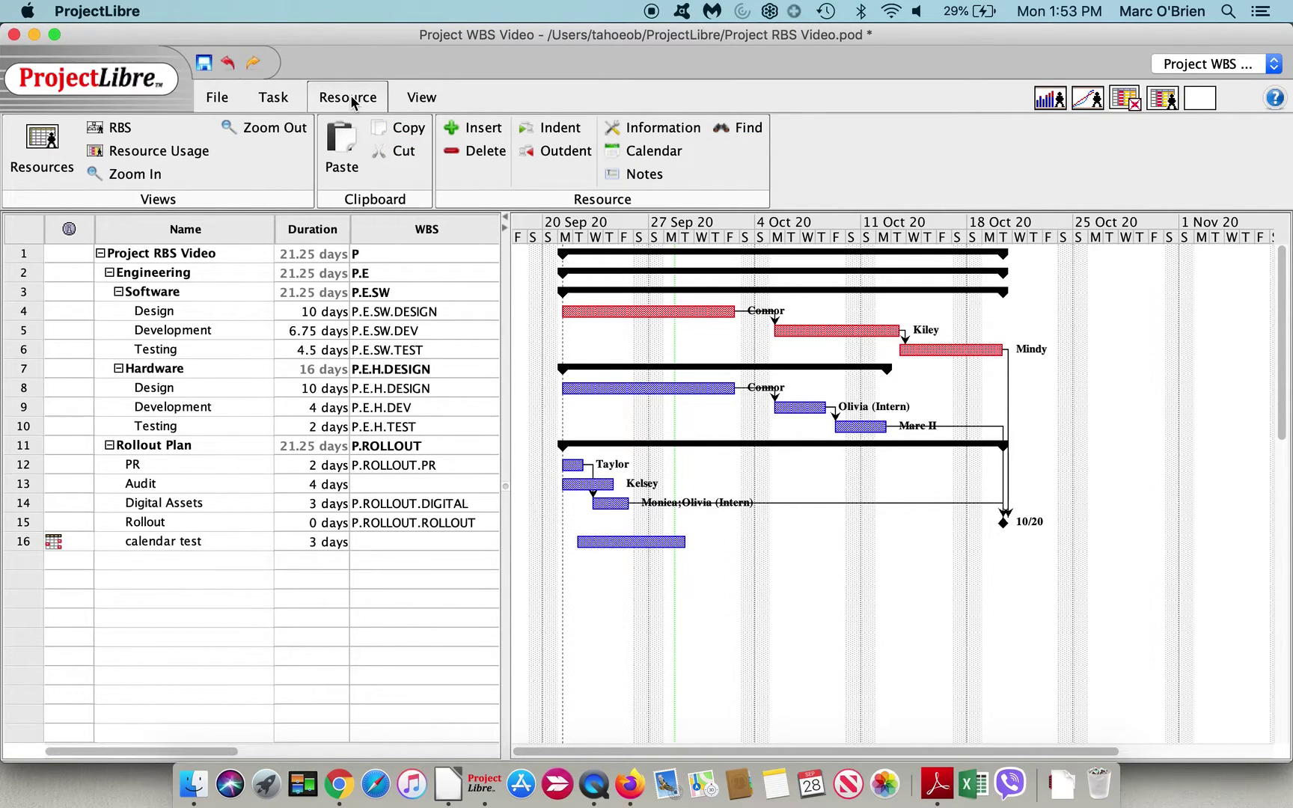
{"action": "left_click", "coordinate": [42, 153]}
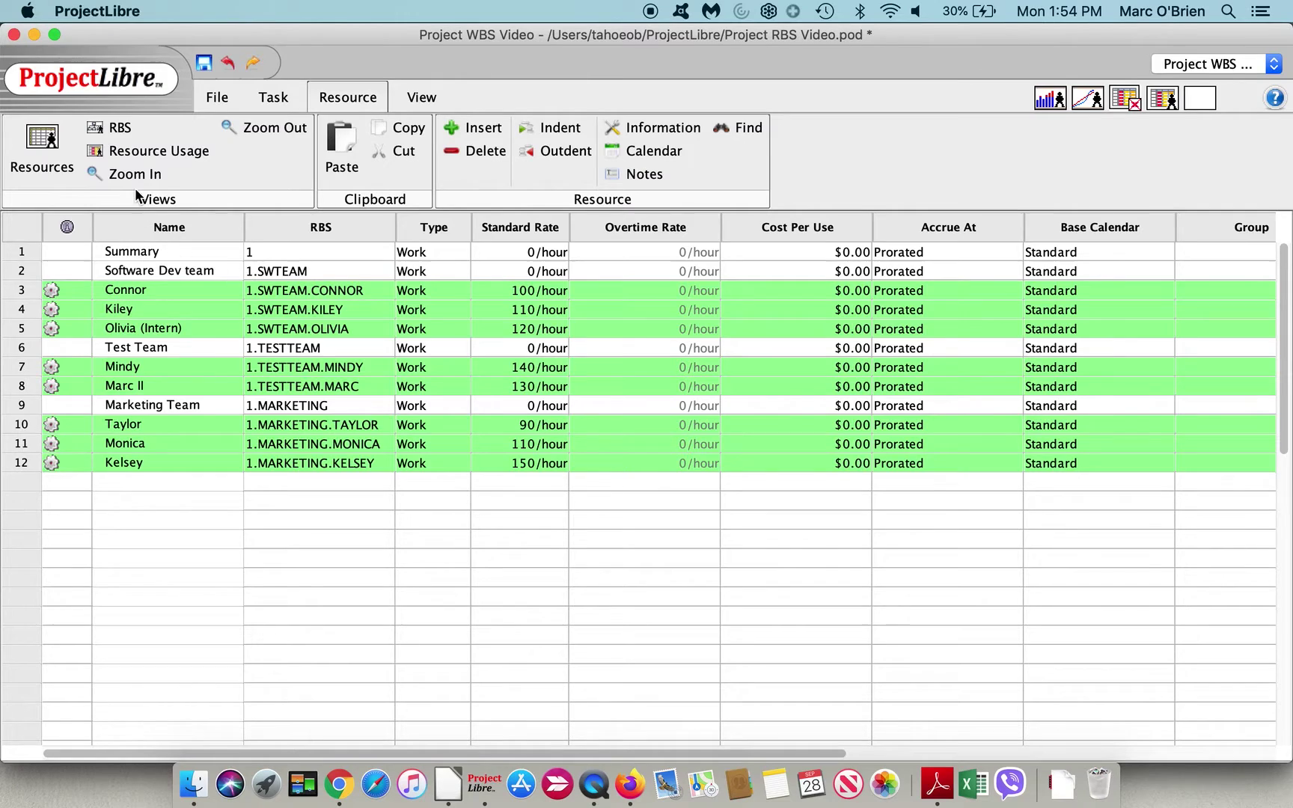
- Indent resource rows 2–12 beneath Summary on the resource sheet
{"action": "left_click", "coordinate": [121, 129]}
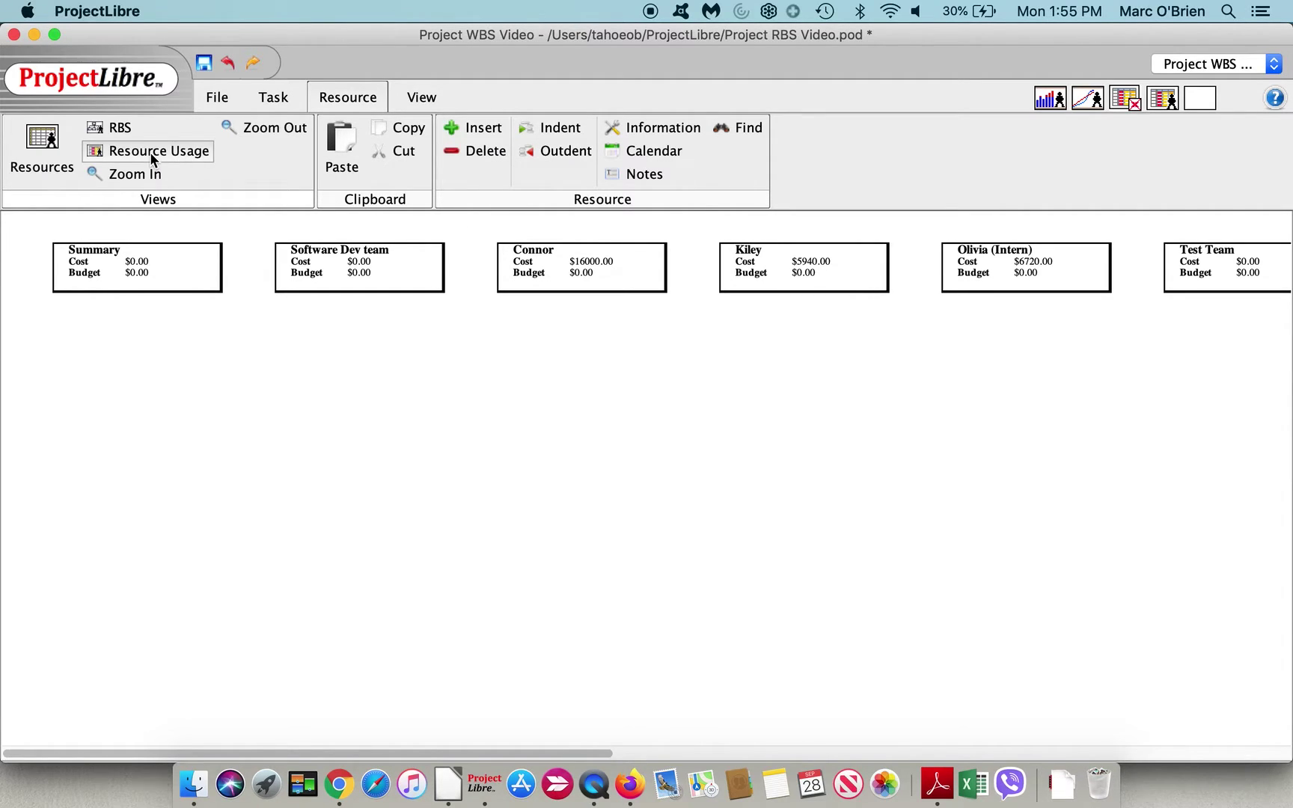
{"action": "left_click", "coordinate": [49, 142]}
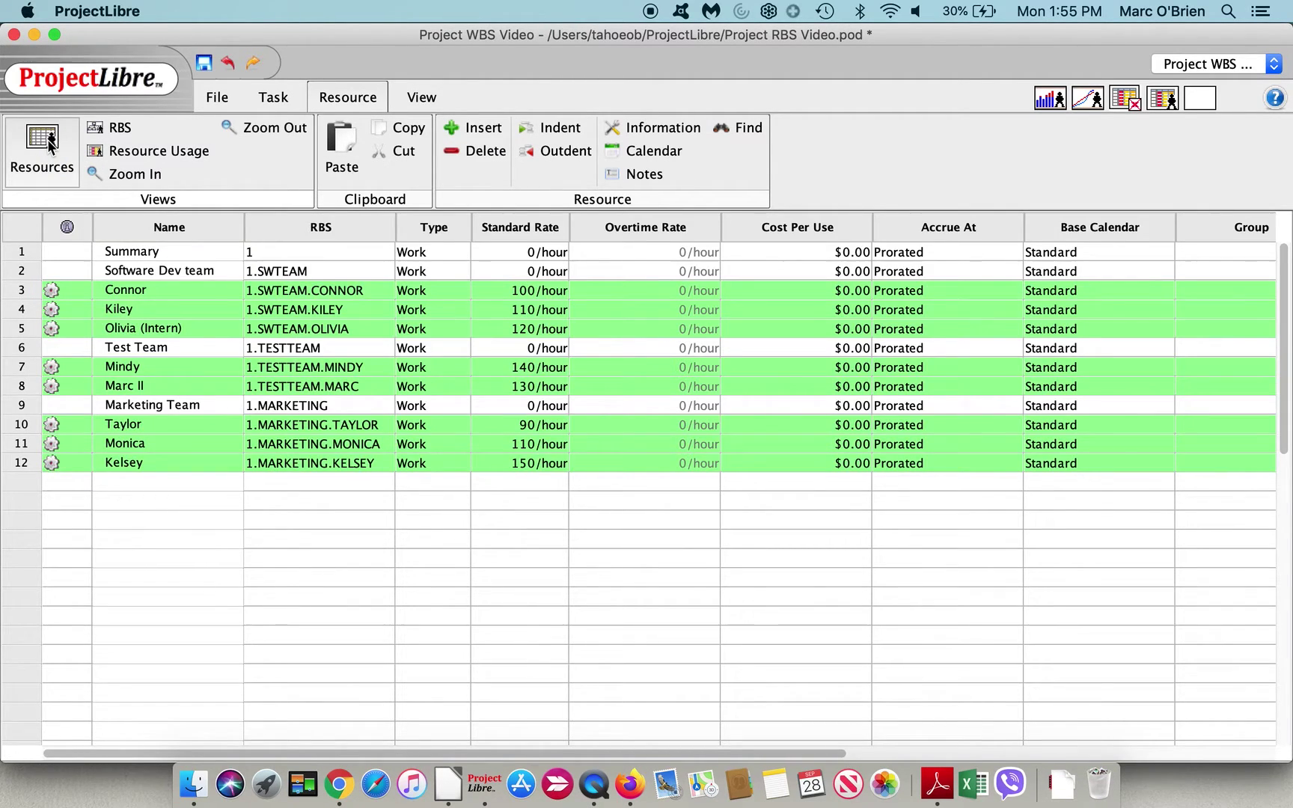
{"action": "left_click", "coordinate": [18, 275]}
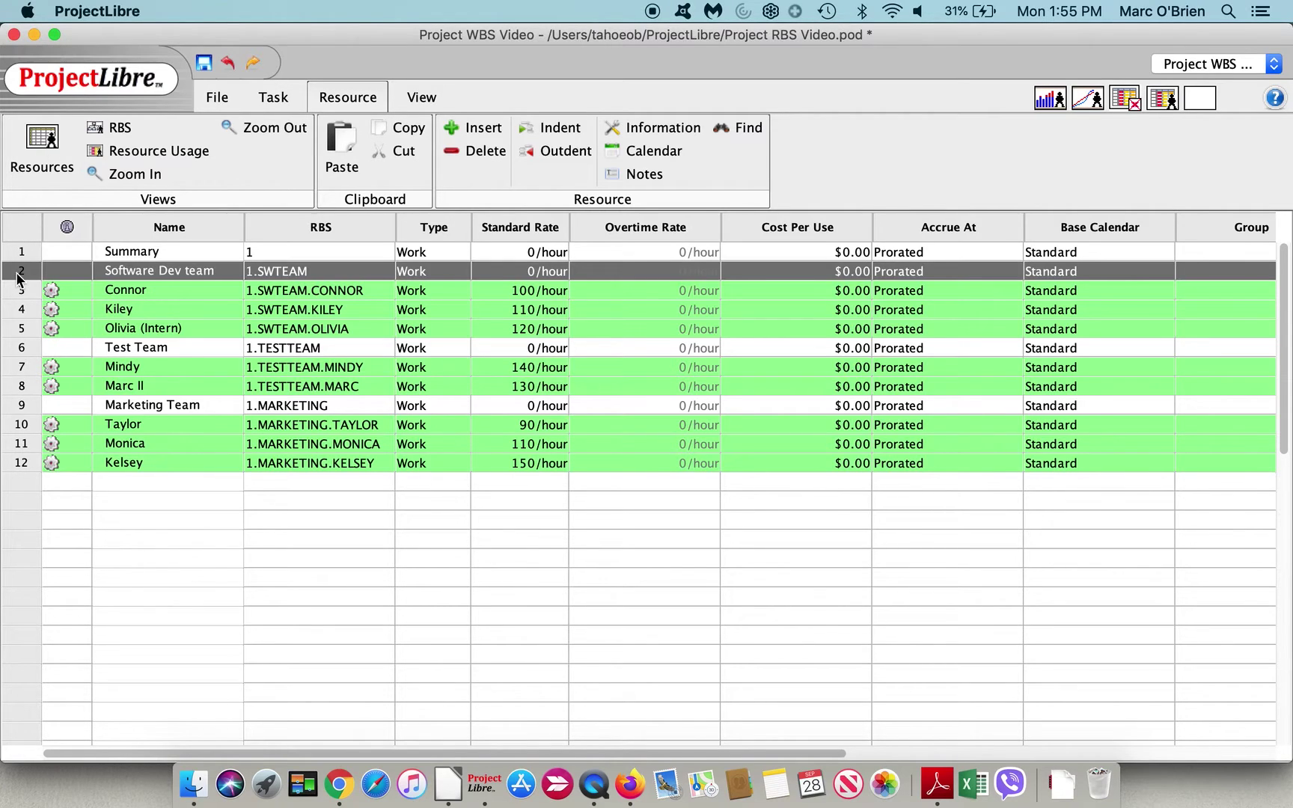
{"action": "key", "text": "shift+Down"}
{"action": "key", "text": "shift+Down"}
{"action": "key", "text": "shift+Down"}
{"action": "key", "text": "shift+Down"}
{"action": "key", "text": "shift+Down"}
{"action": "key", "text": "shift+Down"}
{"action": "key", "text": "shift+Down"}
{"action": "key", "text": "shift+Down"}
{"action": "key", "text": "shift+Down"}
{"action": "key", "text": "shift+Down"}
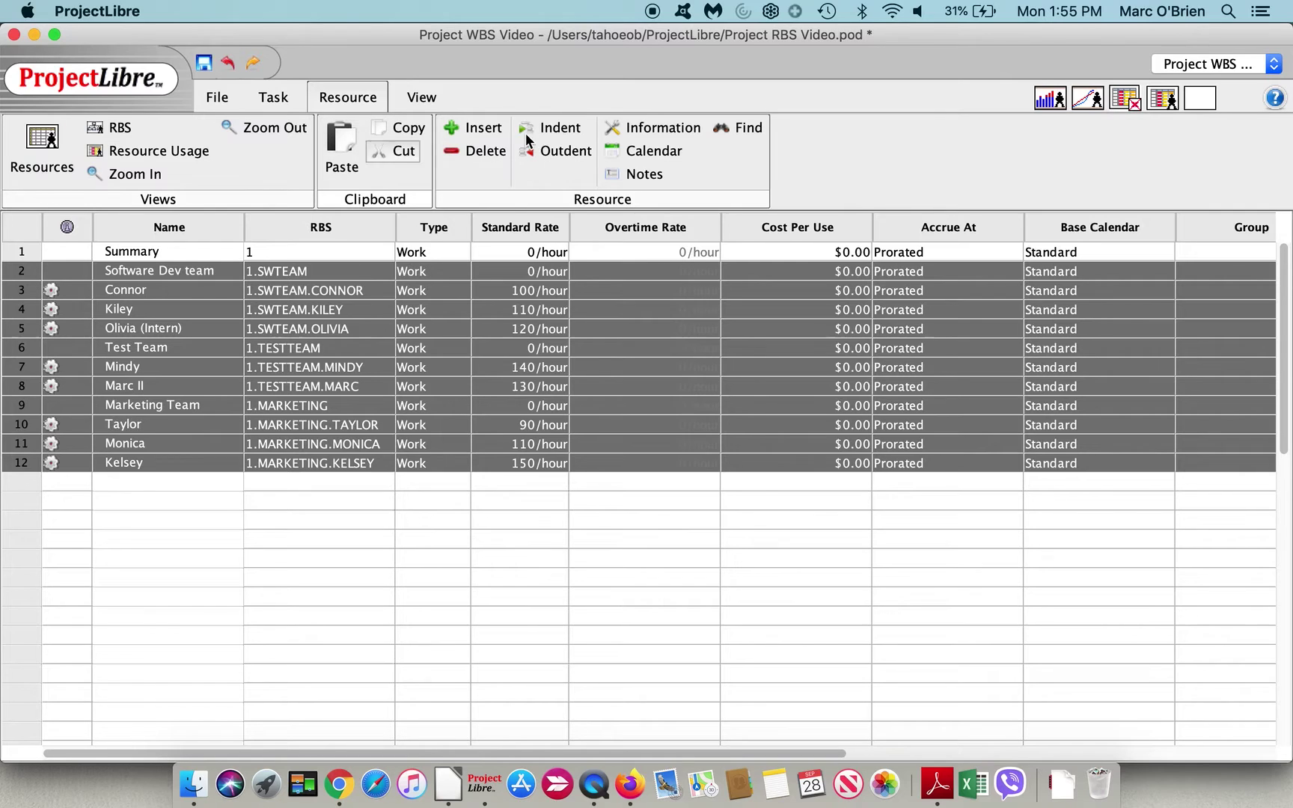
{"action": "left_click", "coordinate": [560, 129]}
{"action": "left_click", "coordinate": [99, 253]}
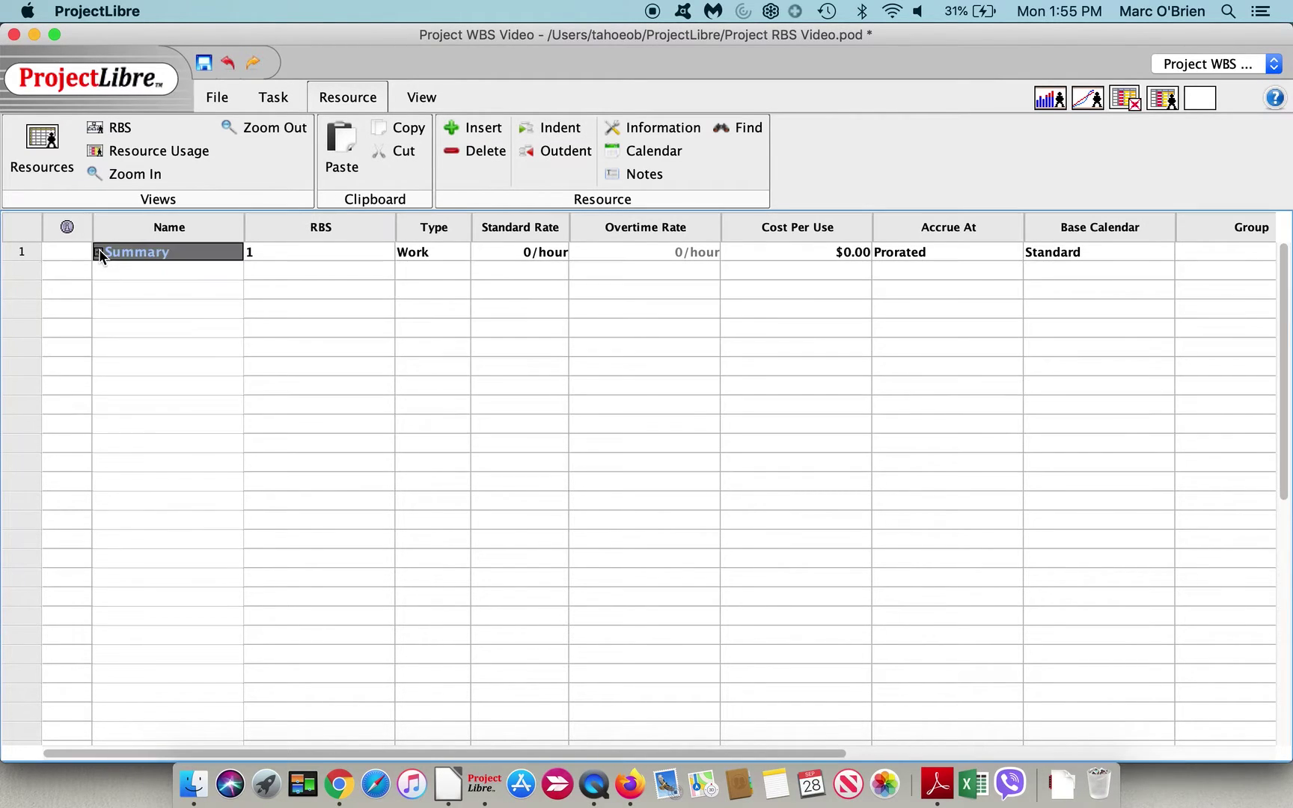
{"action": "left_click", "coordinate": [99, 252]}
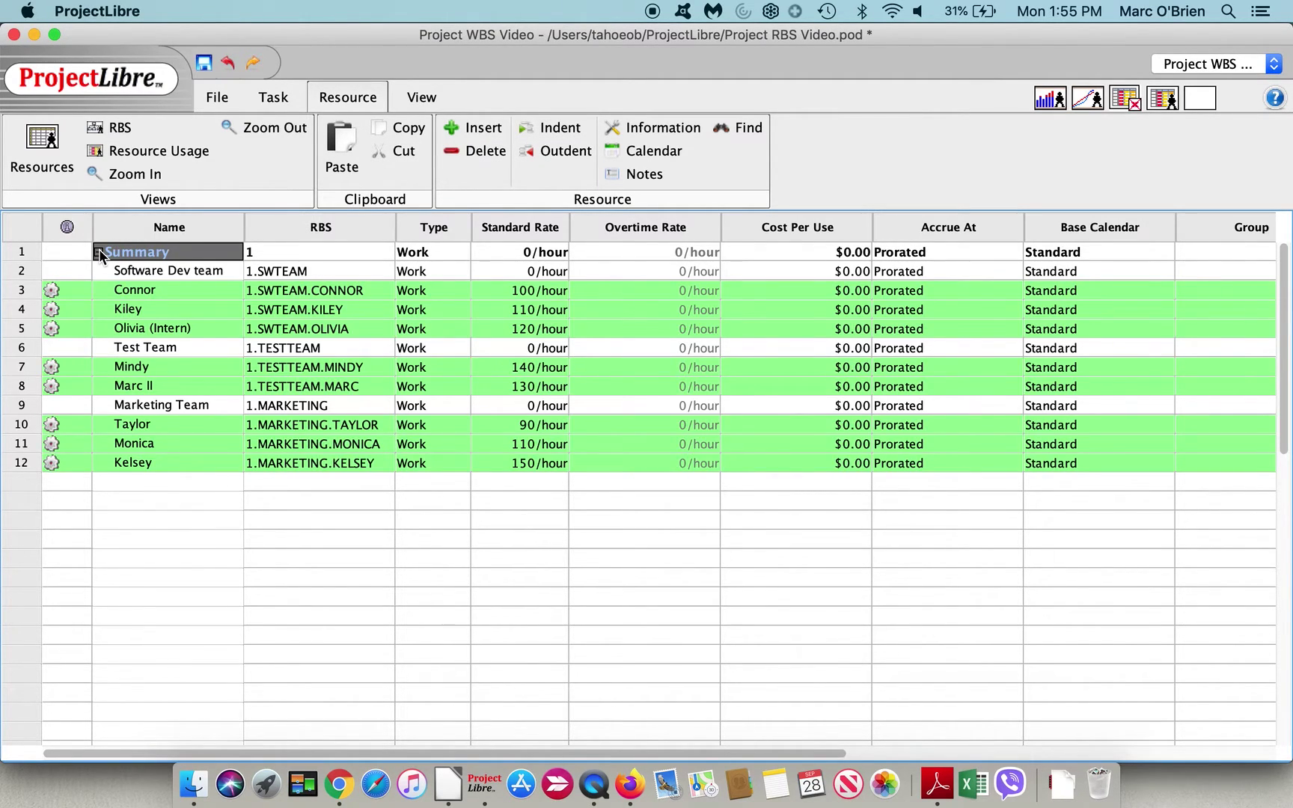
- Nest rows 3–5 under Software Dev team, 7–8 under Test Team, 10–12 under Marketing Team
{"action": "left_click", "coordinate": [15, 295]}
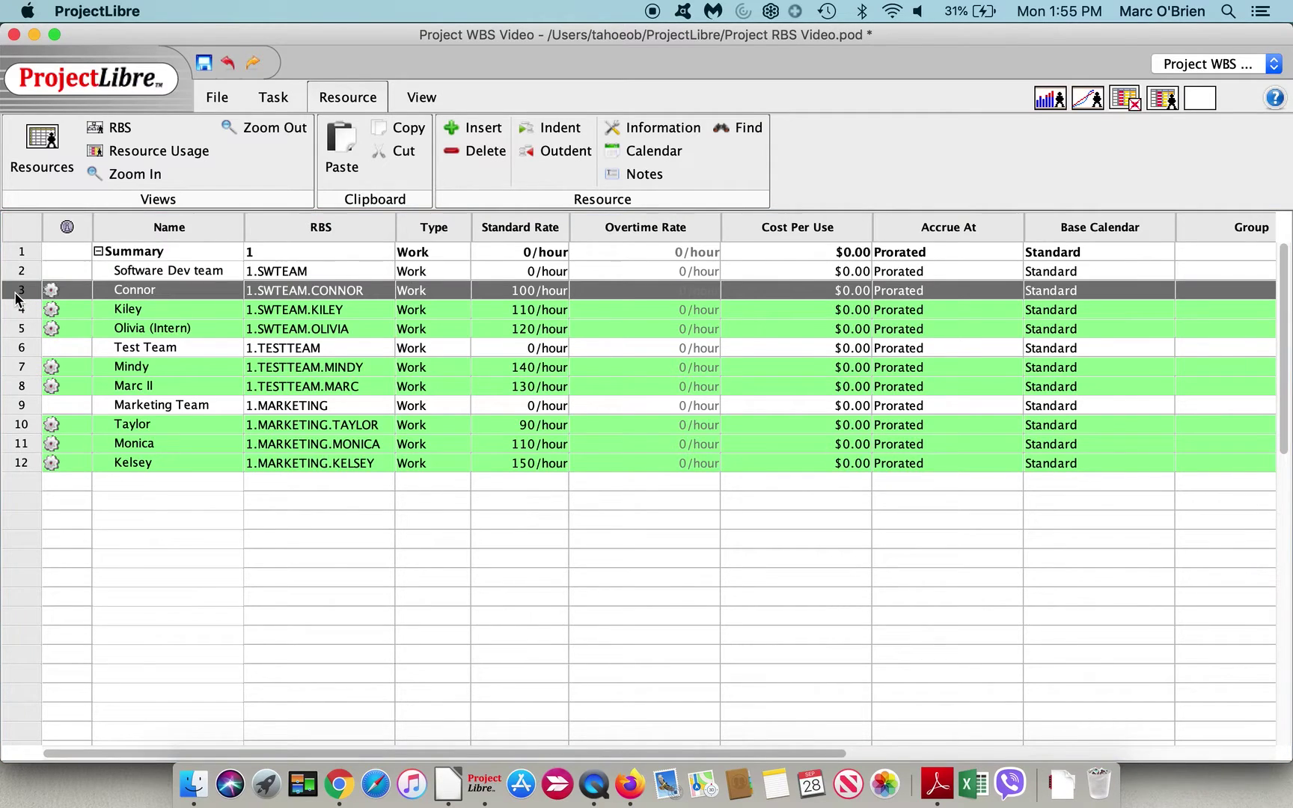
{"action": "key", "text": "shift+Down"}
{"action": "key", "text": "shift+Down"}
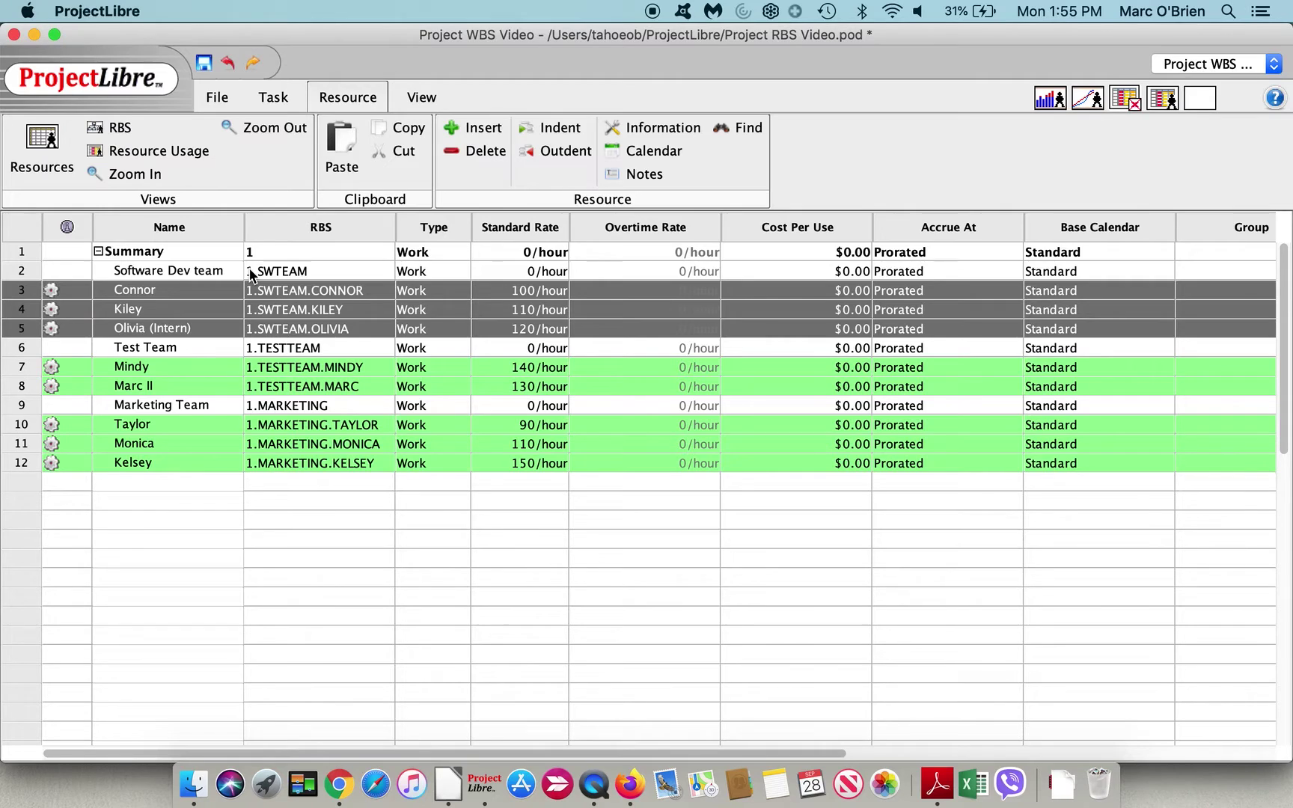
{"action": "left_click", "coordinate": [557, 133]}
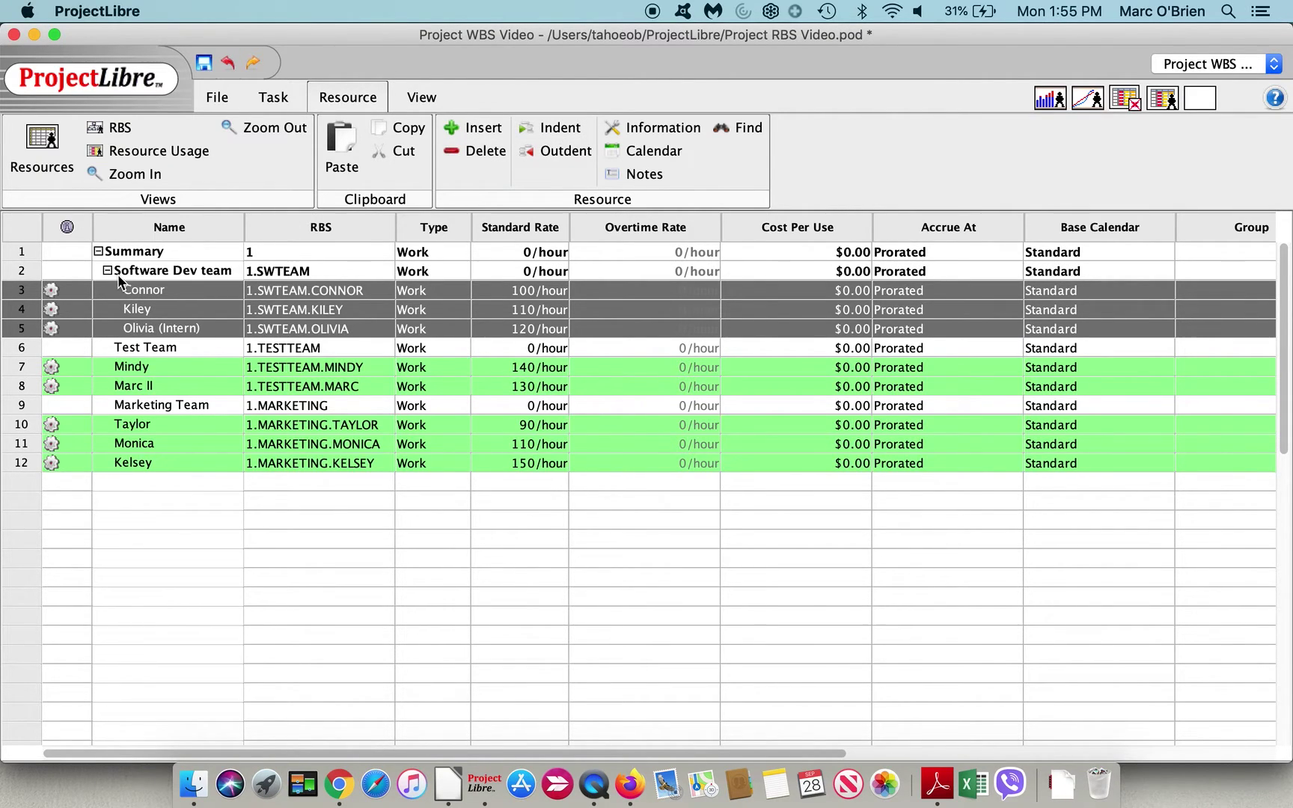
{"action": "left_click", "coordinate": [14, 370]}
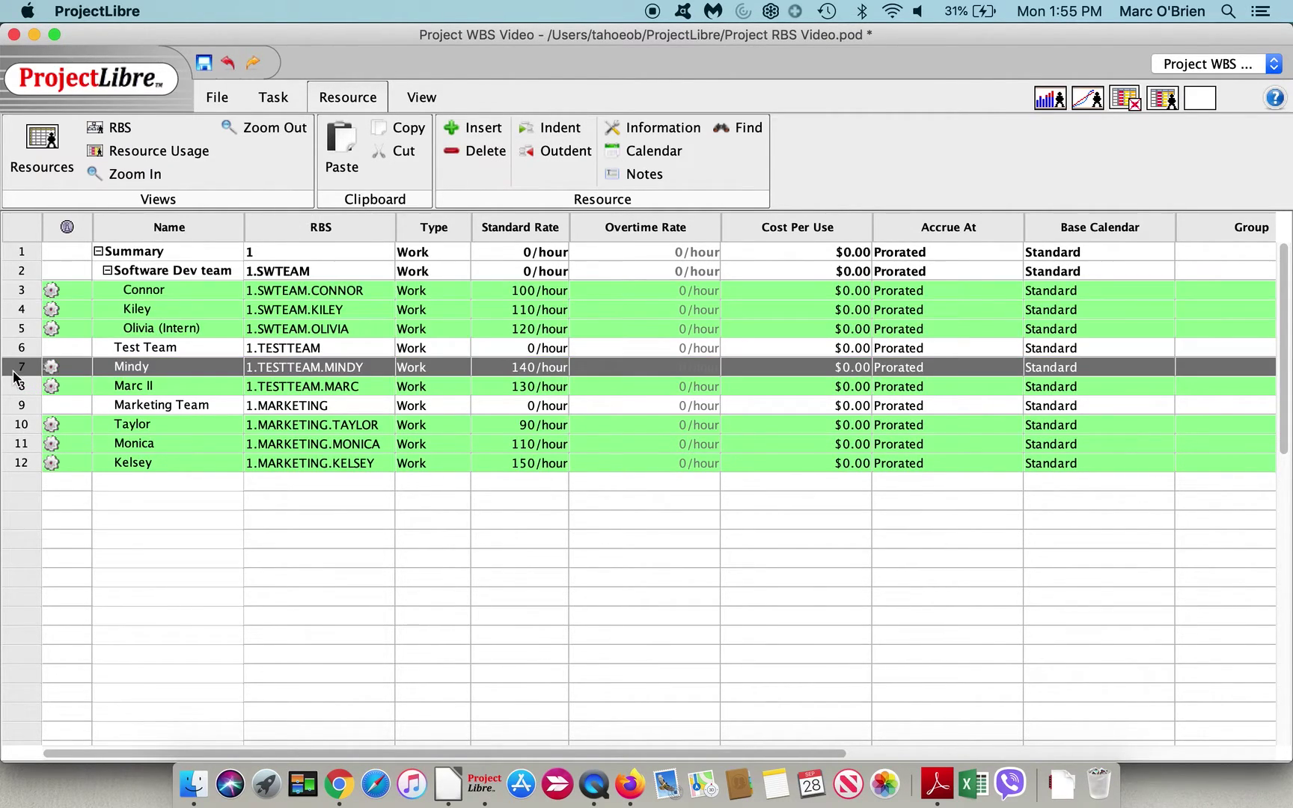
{"action": "key", "text": "shift+Down"}
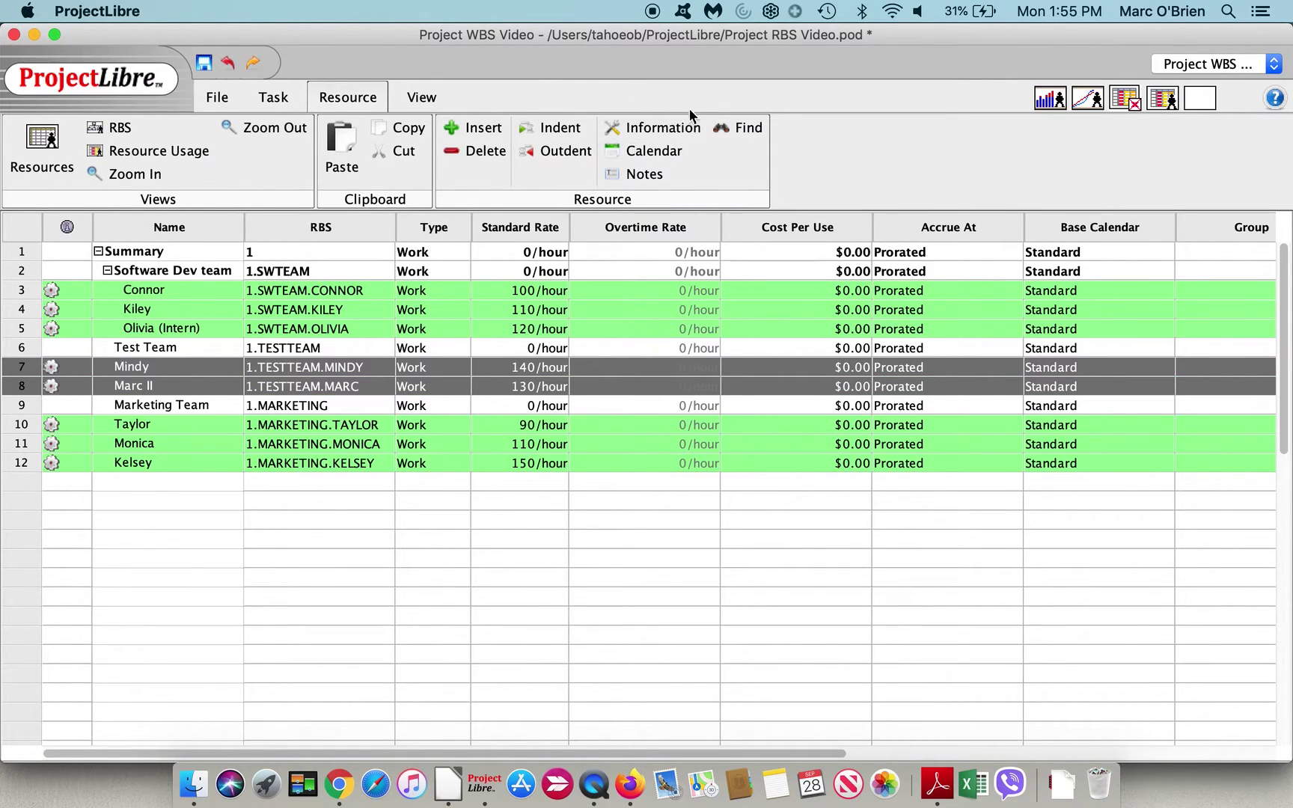
{"action": "left_click", "coordinate": [577, 130]}
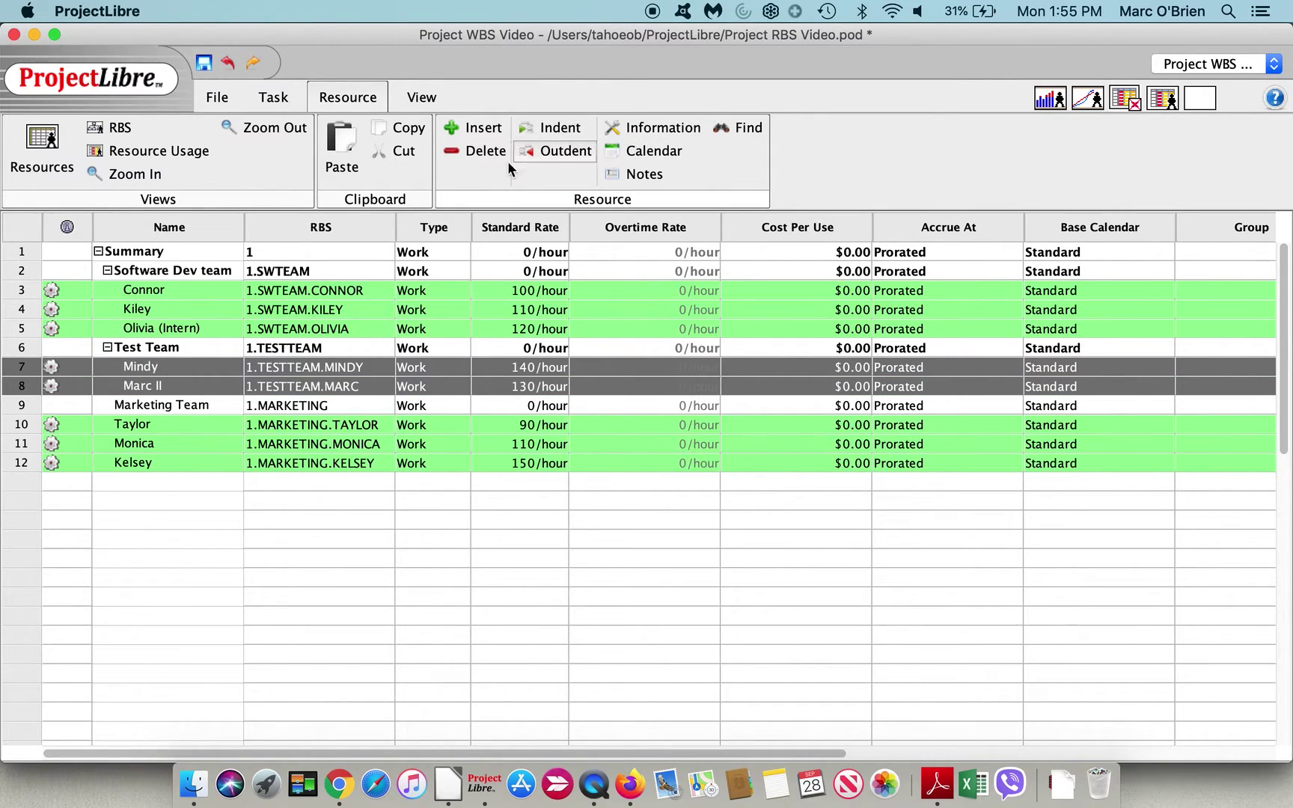
{"action": "left_click", "coordinate": [23, 427]}
{"action": "key", "text": "shift+Down"}
{"action": "key", "text": "shift+Down"}
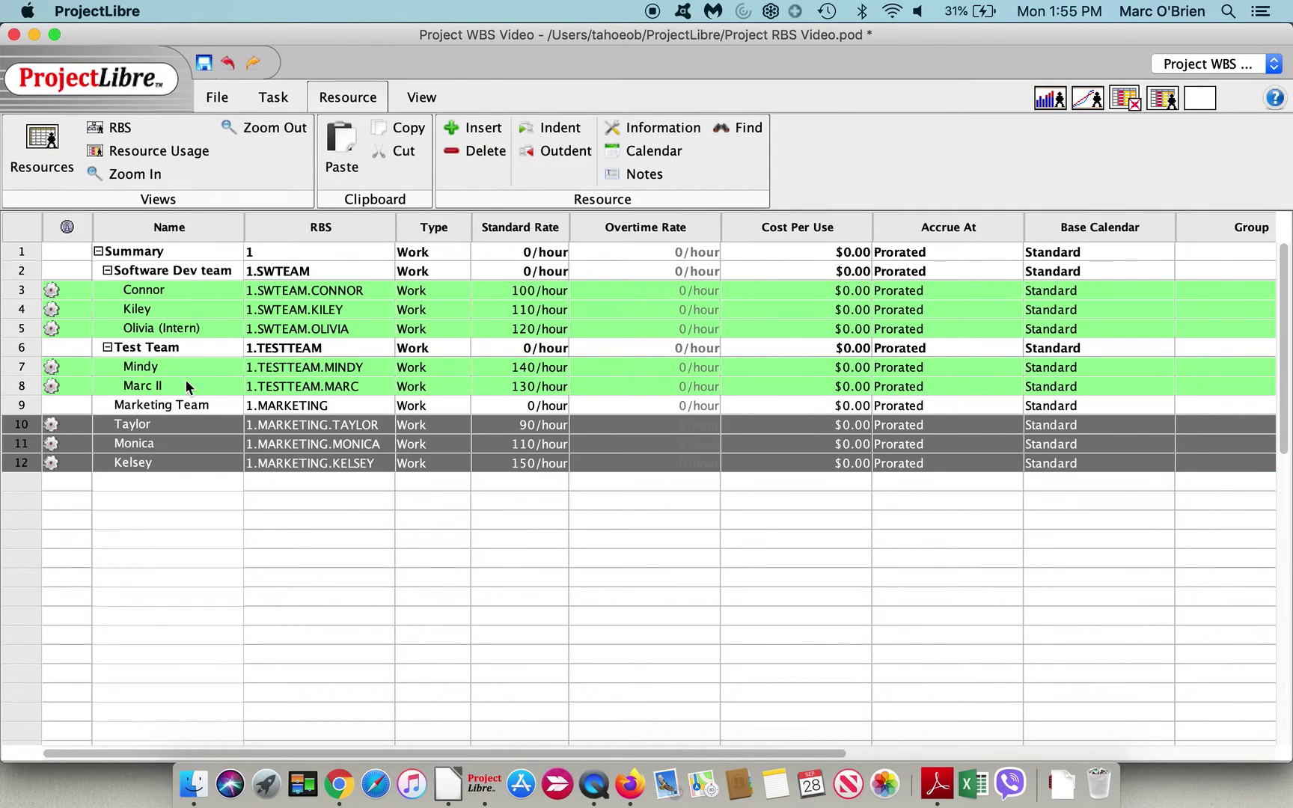
{"action": "left_click", "coordinate": [571, 135]}
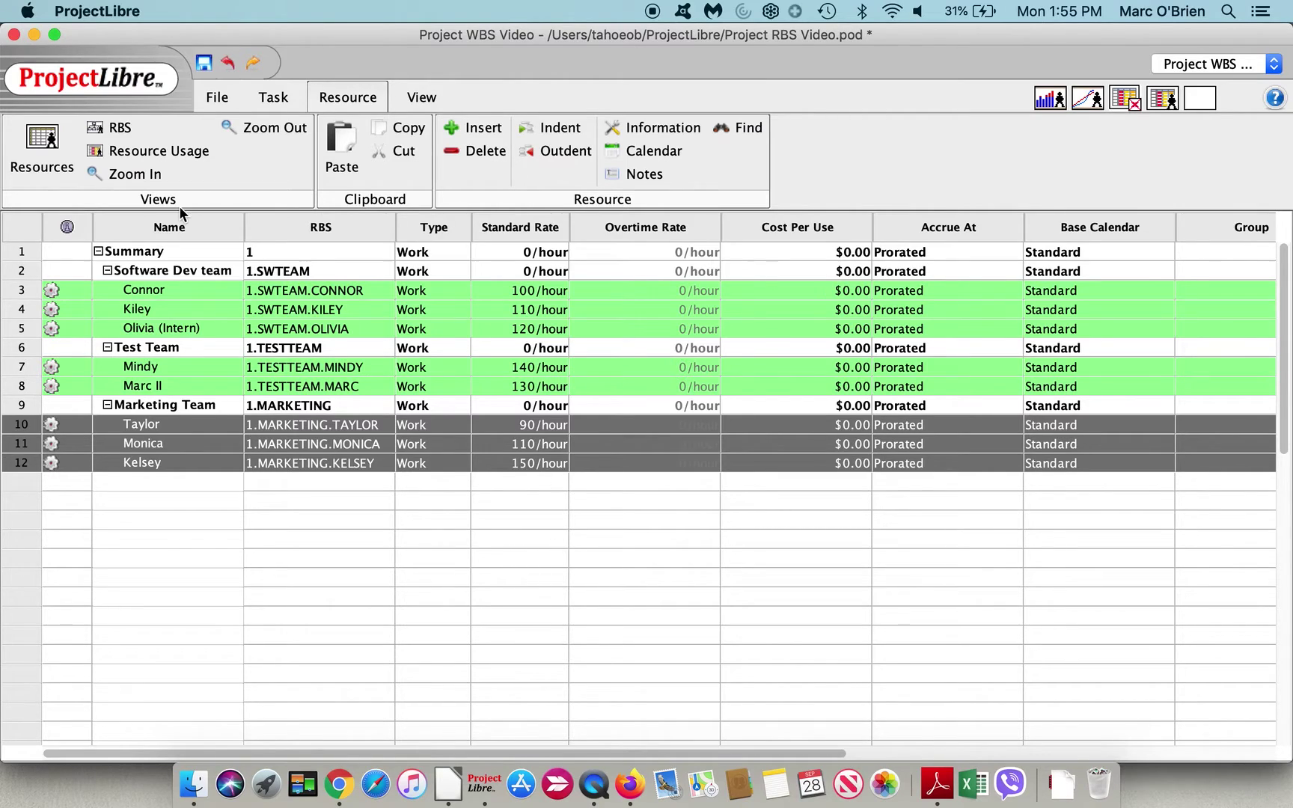
- Open the RBS chart: Summary $44660.00, Software Dev team $28660.00, Test Team $7120.00
{"action": "left_click", "coordinate": [116, 128]}
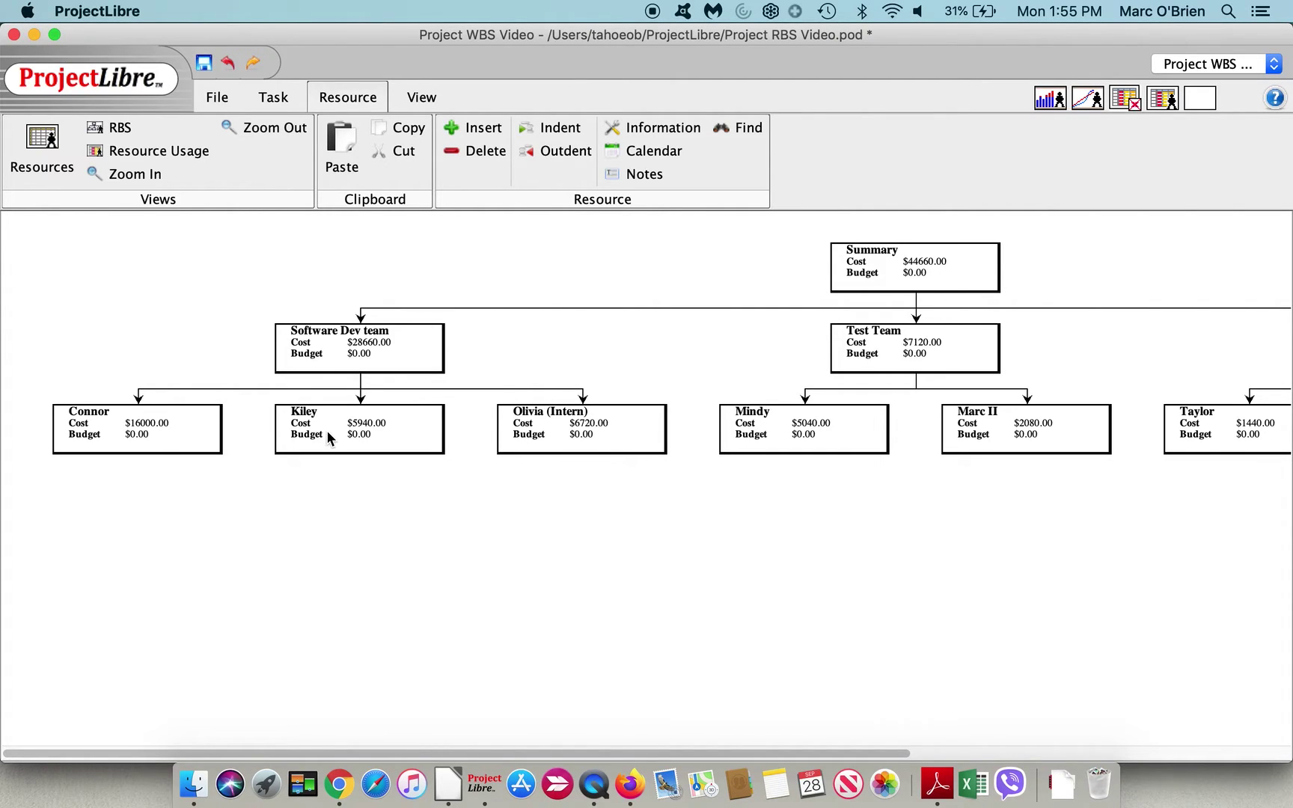
- From the Gantt chart, save Baseline for the Entire Project
{"action": "left_click", "coordinate": [274, 99]}
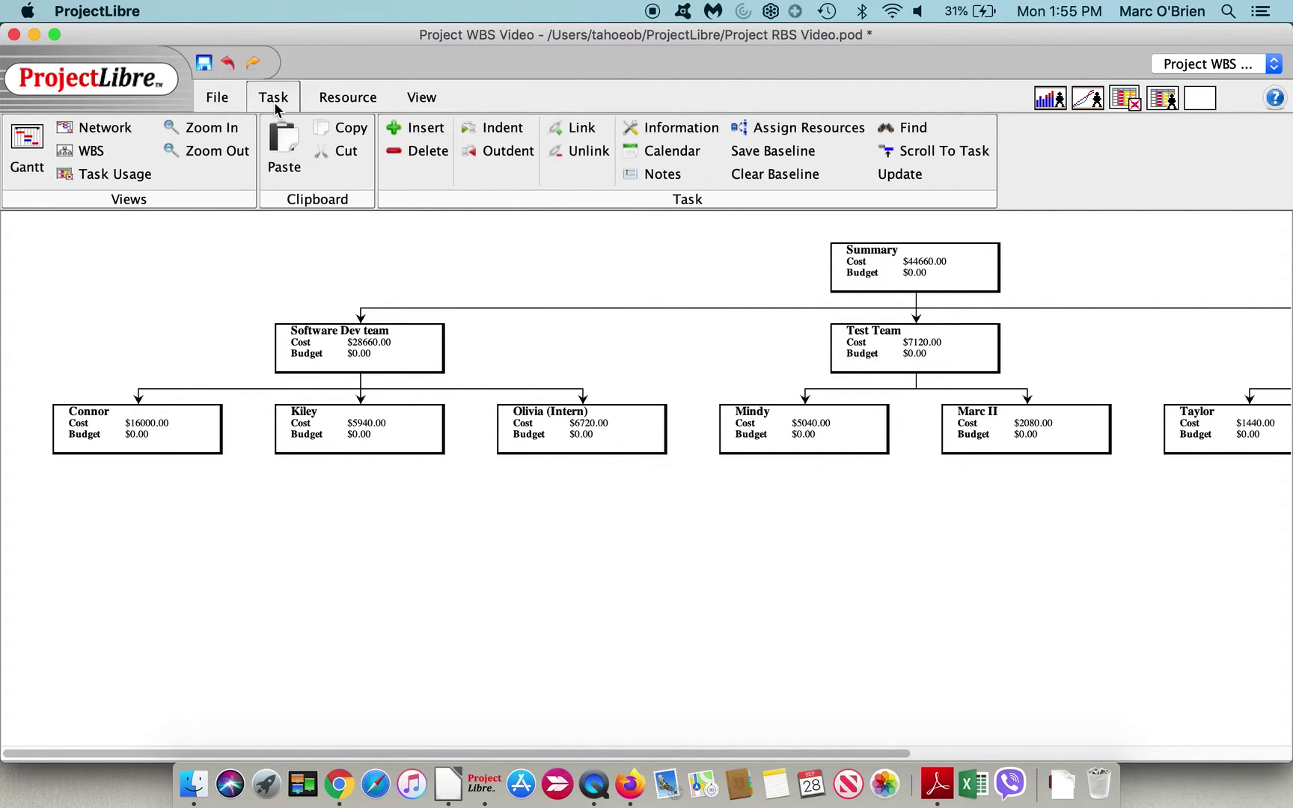
{"action": "left_click", "coordinate": [36, 135]}
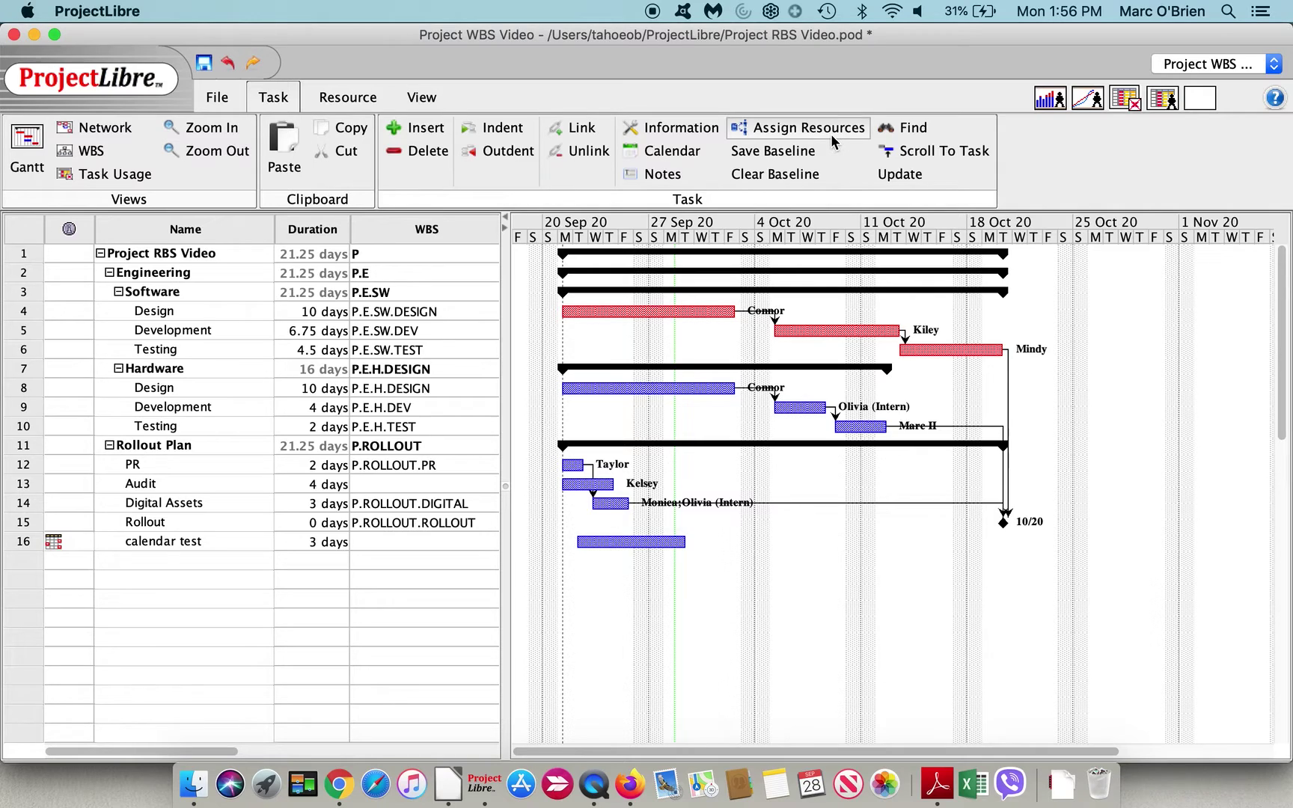
{"action": "left_click", "coordinate": [807, 152]}
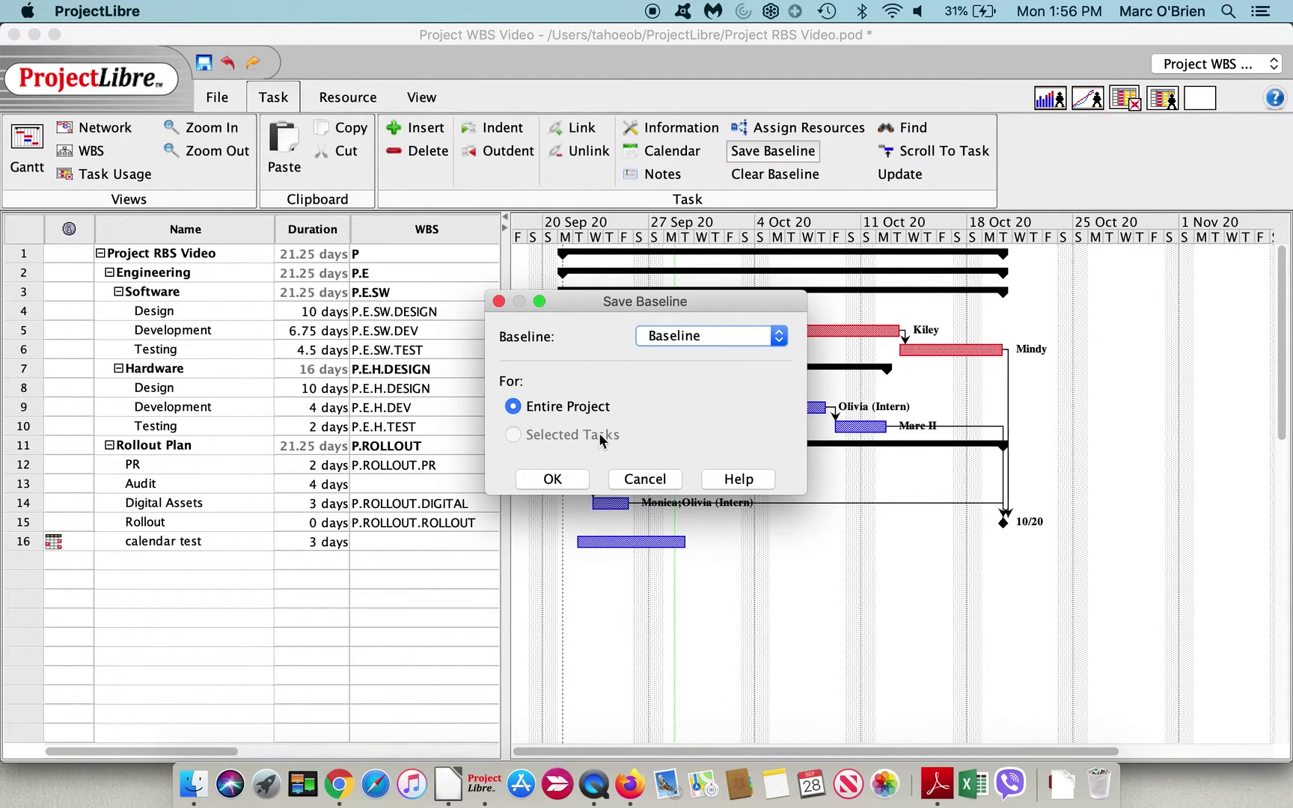
{"action": "left_click", "coordinate": [693, 342]}
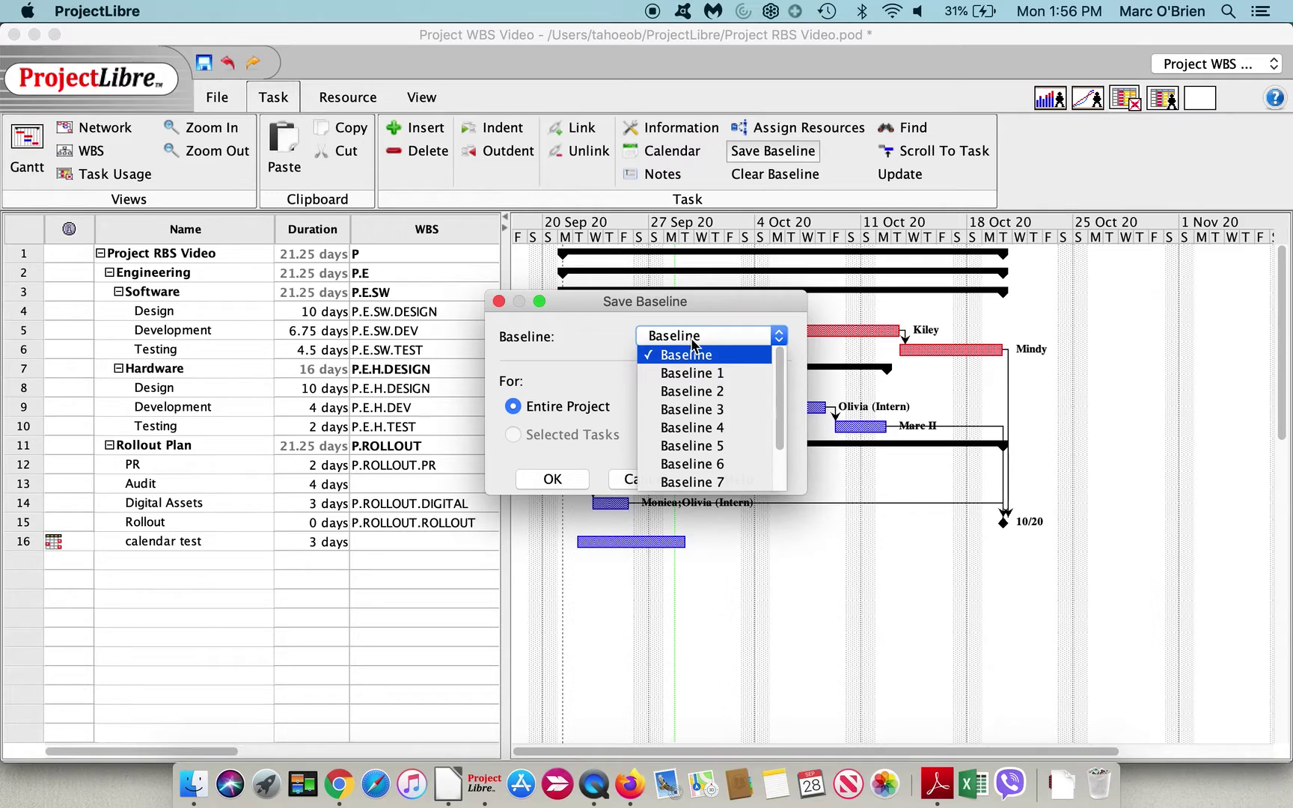
{"action": "left_click", "coordinate": [550, 479]}
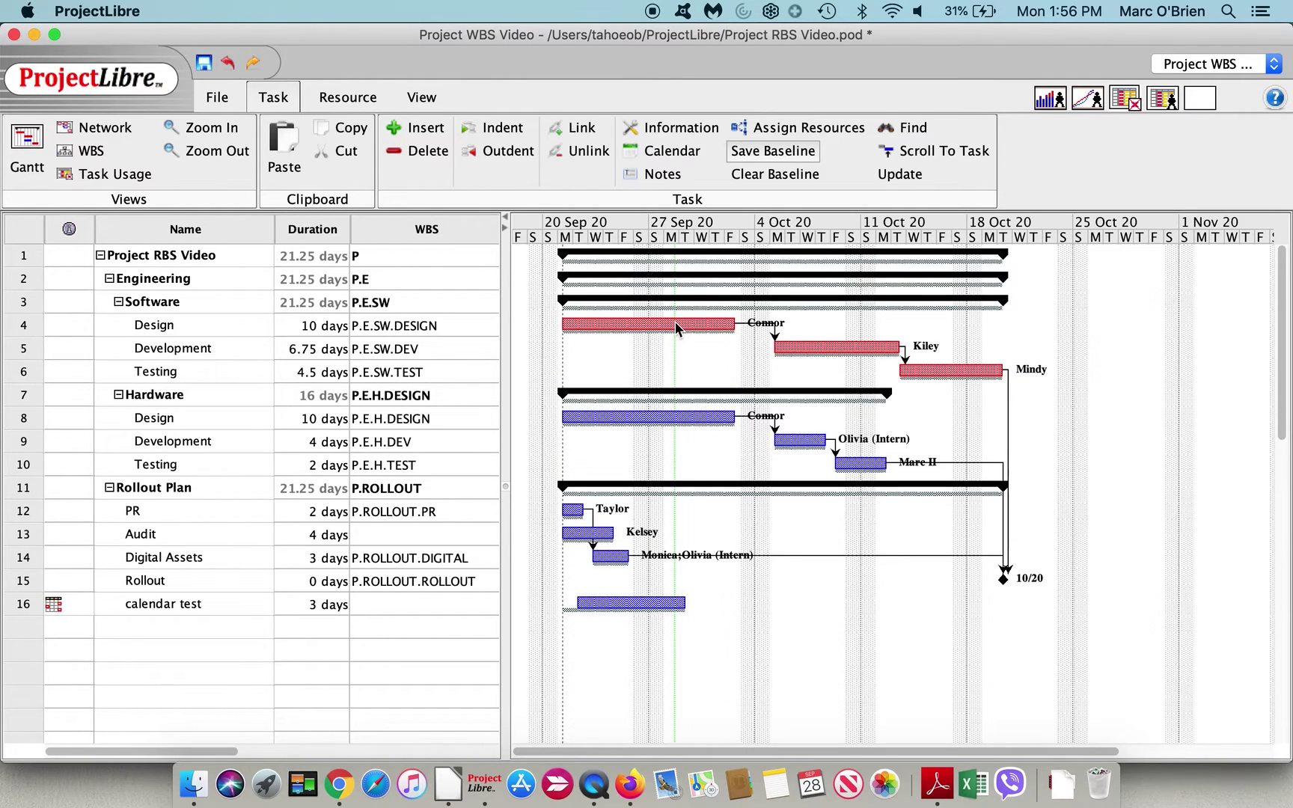
{"action": "left_click", "coordinate": [652, 11]}
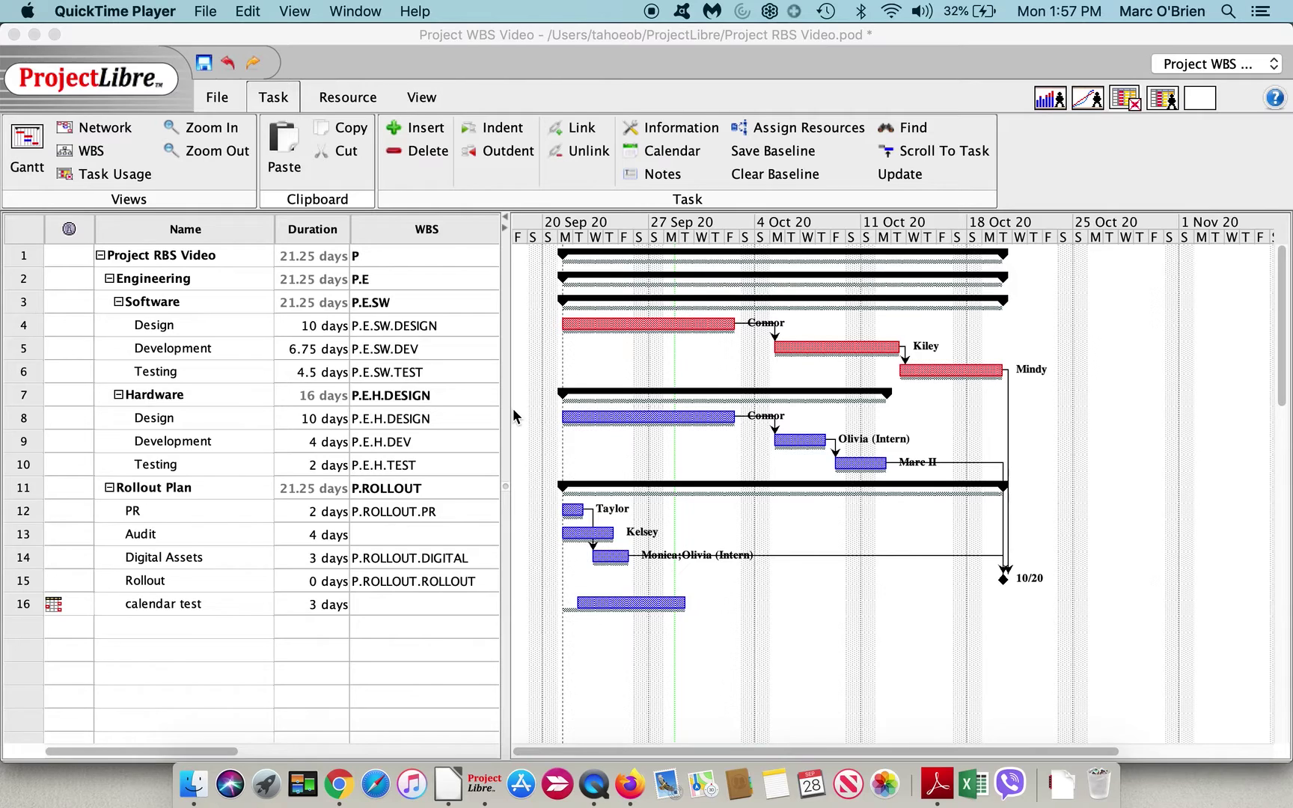
- Open the RBS chart showing Budget matching Cost per resource, Summary at $44660.00
{"action": "left_click", "coordinate": [349, 103]}
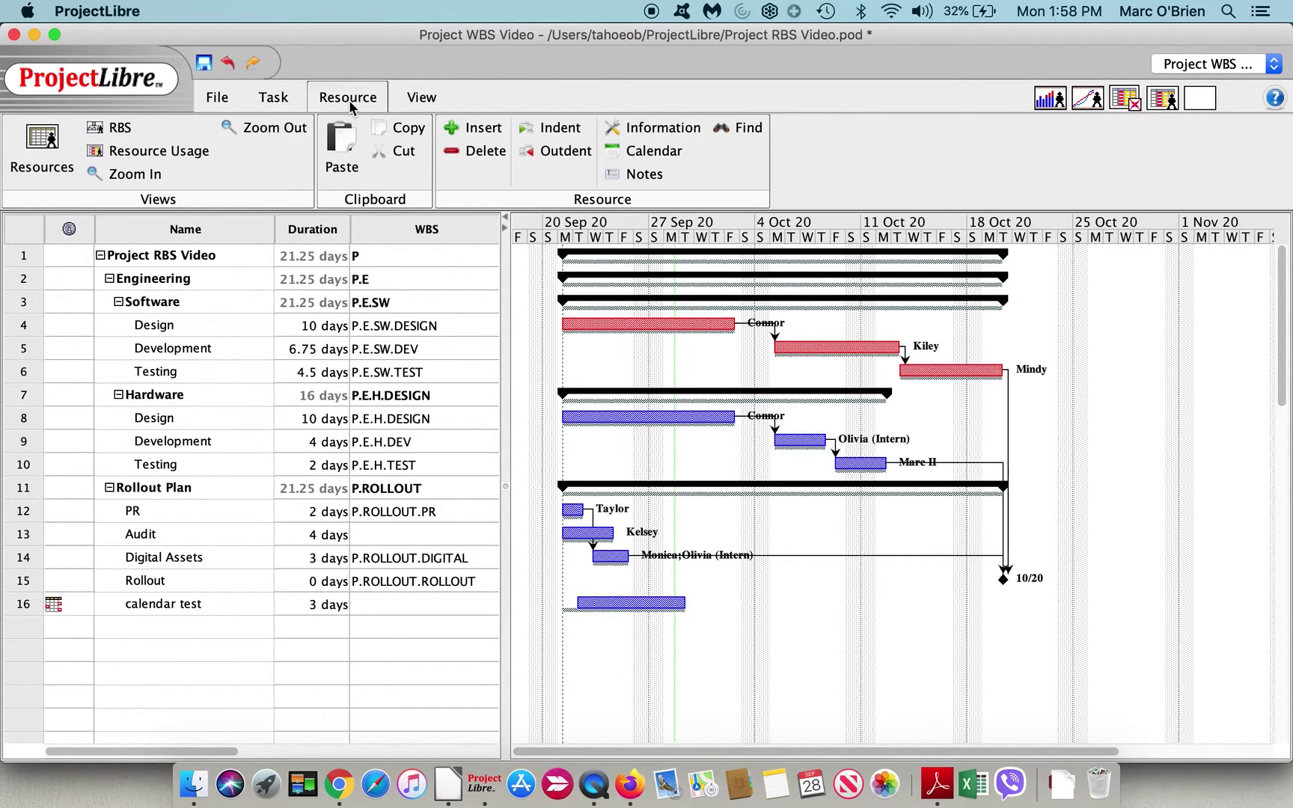
{"action": "left_click", "coordinate": [119, 133]}
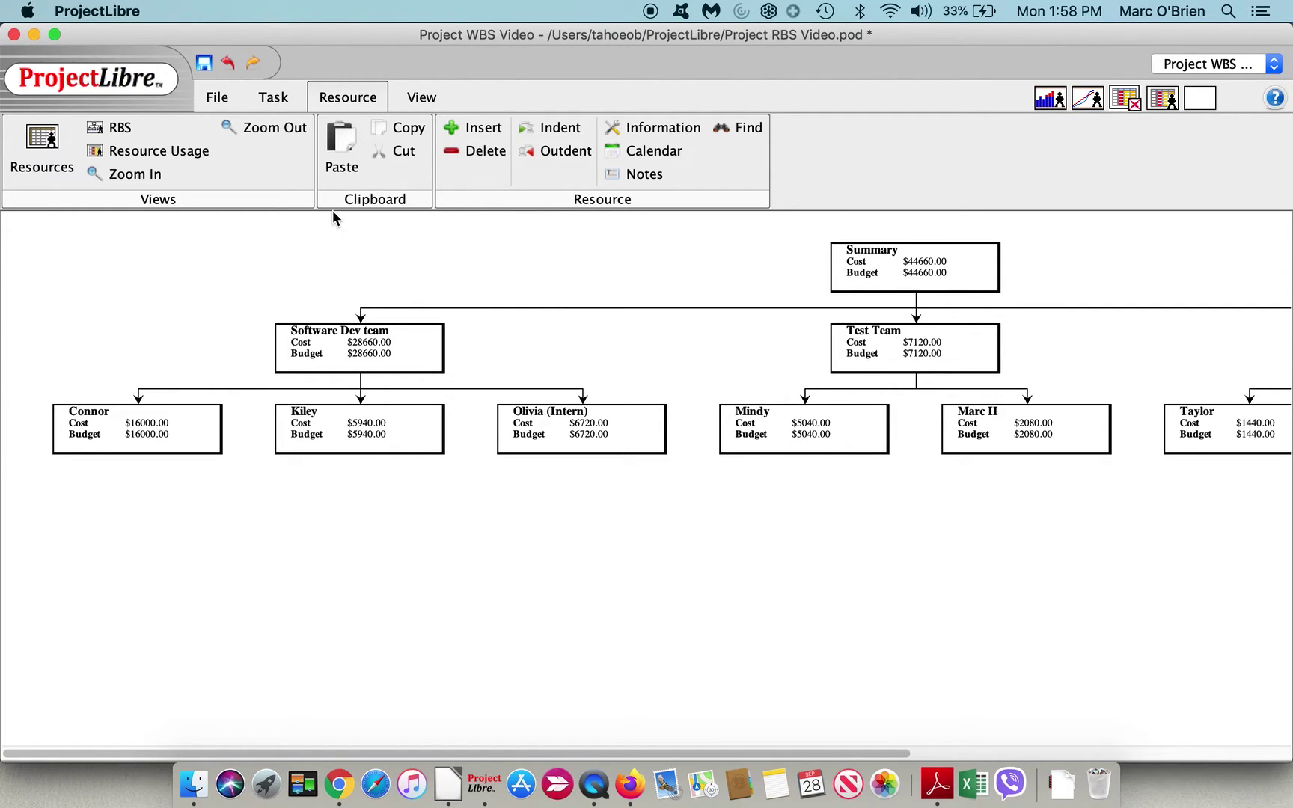
{"action": "left_click", "coordinate": [275, 98]}
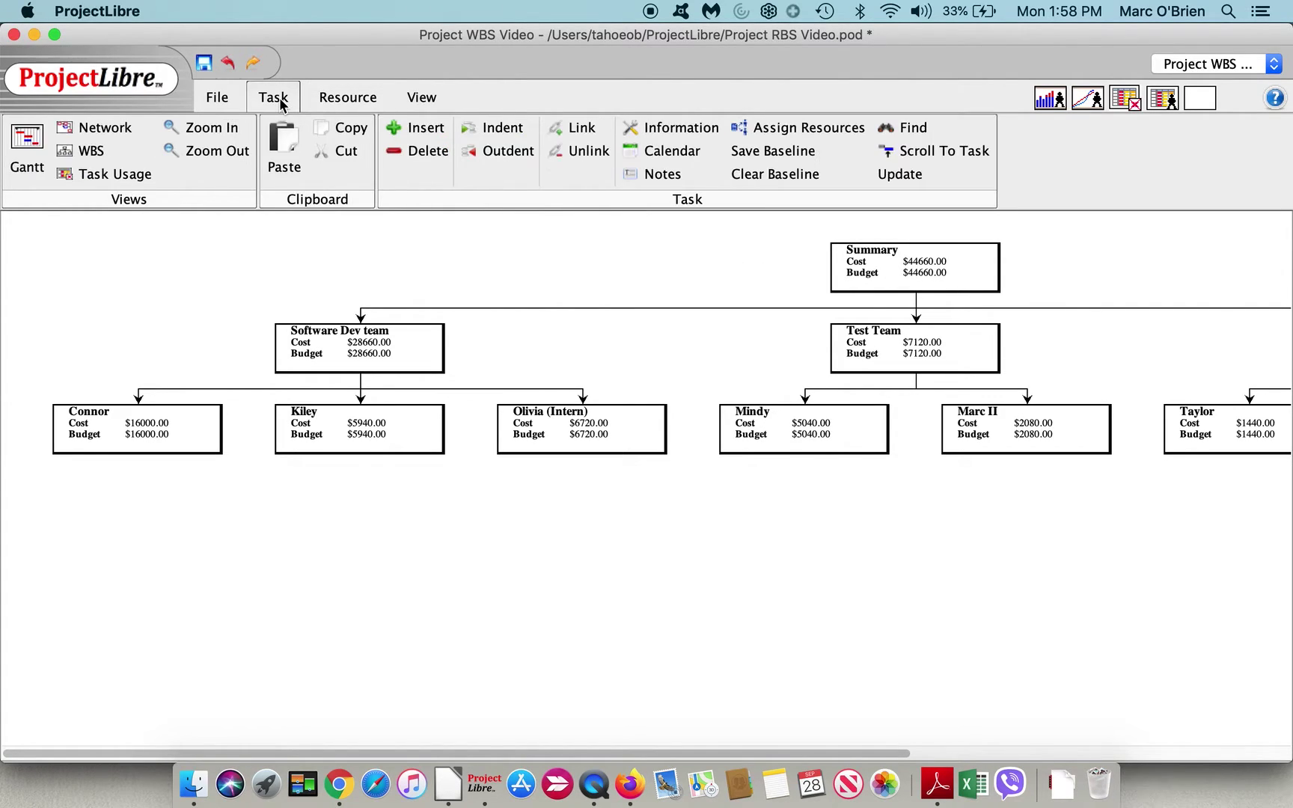
- Change the Software Design task duration from 10 to 15 days
{"action": "left_click", "coordinate": [35, 147]}
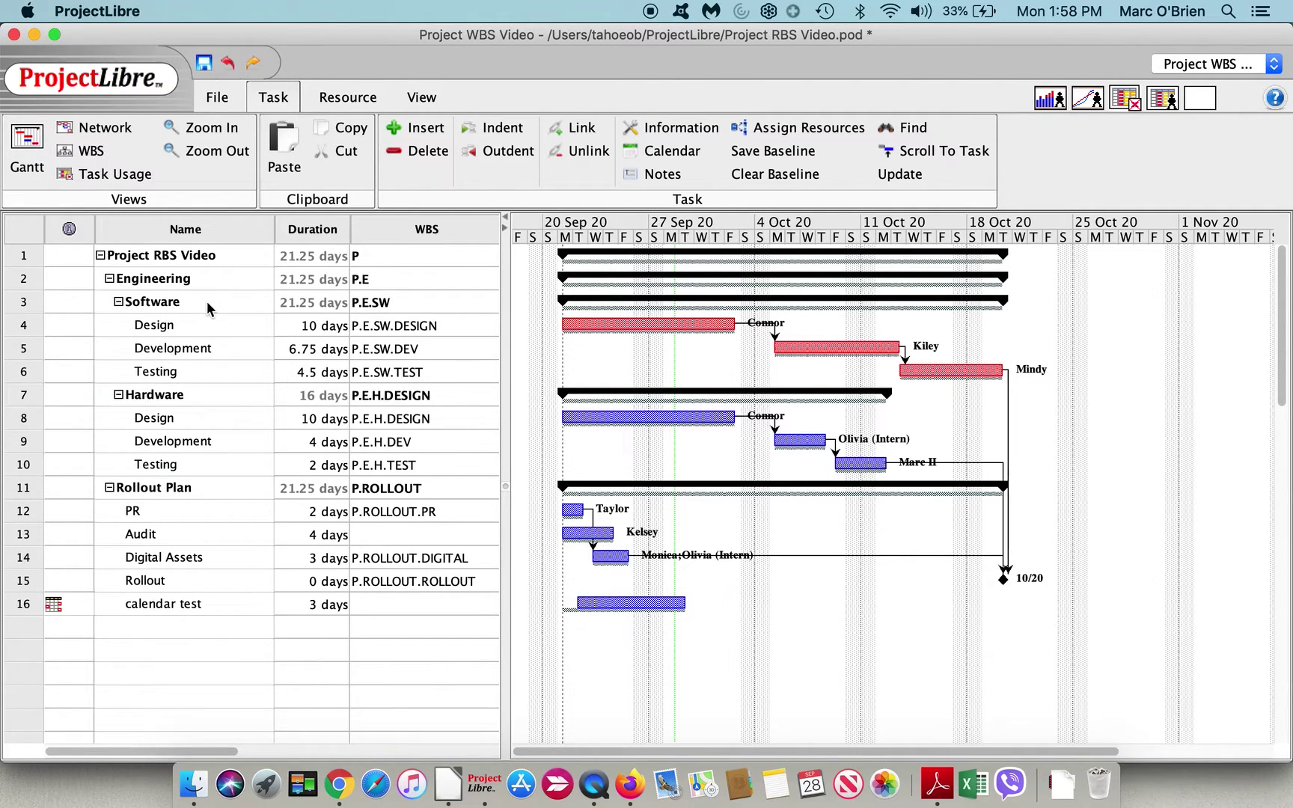
{"action": "left_click", "coordinate": [308, 327]}
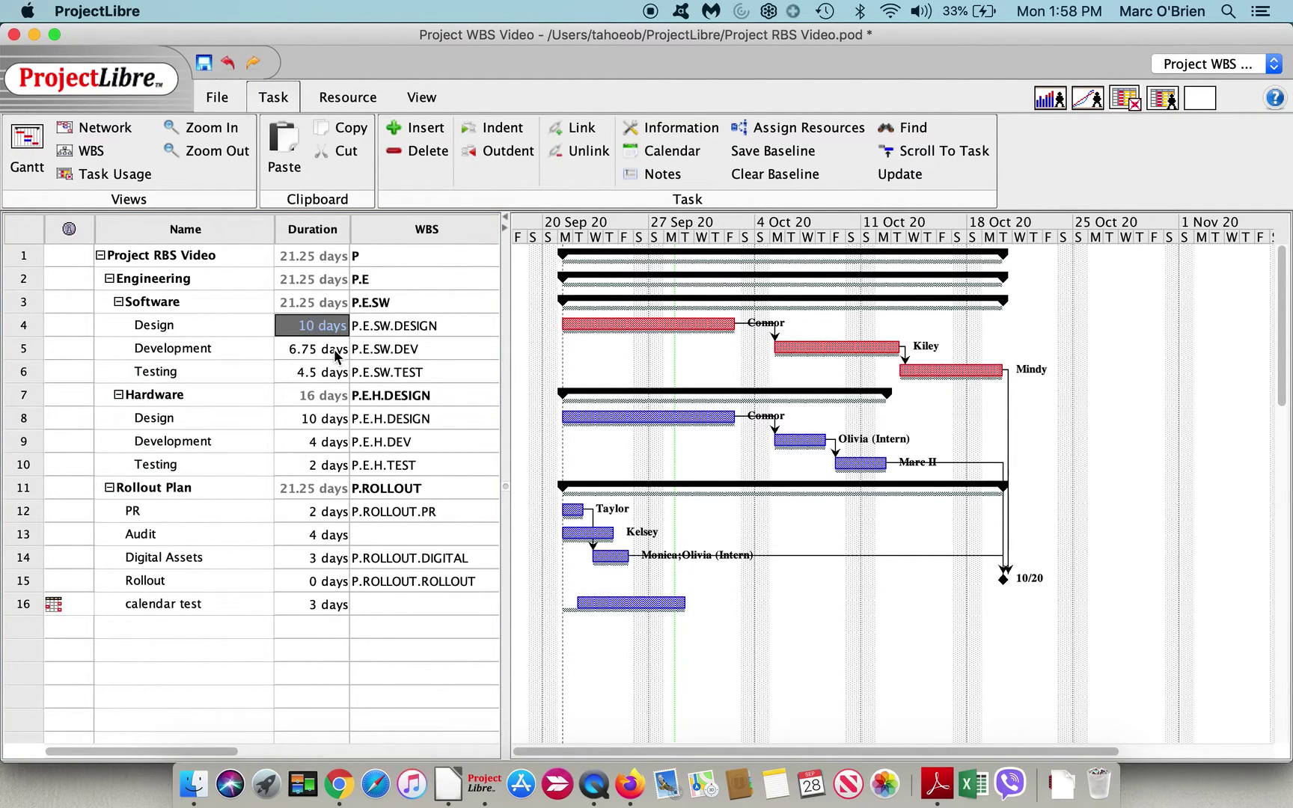
{"action": "key", "text": "BackSpace"}
{"action": "type", "text": "5"}
{"action": "key", "text": "Return"}
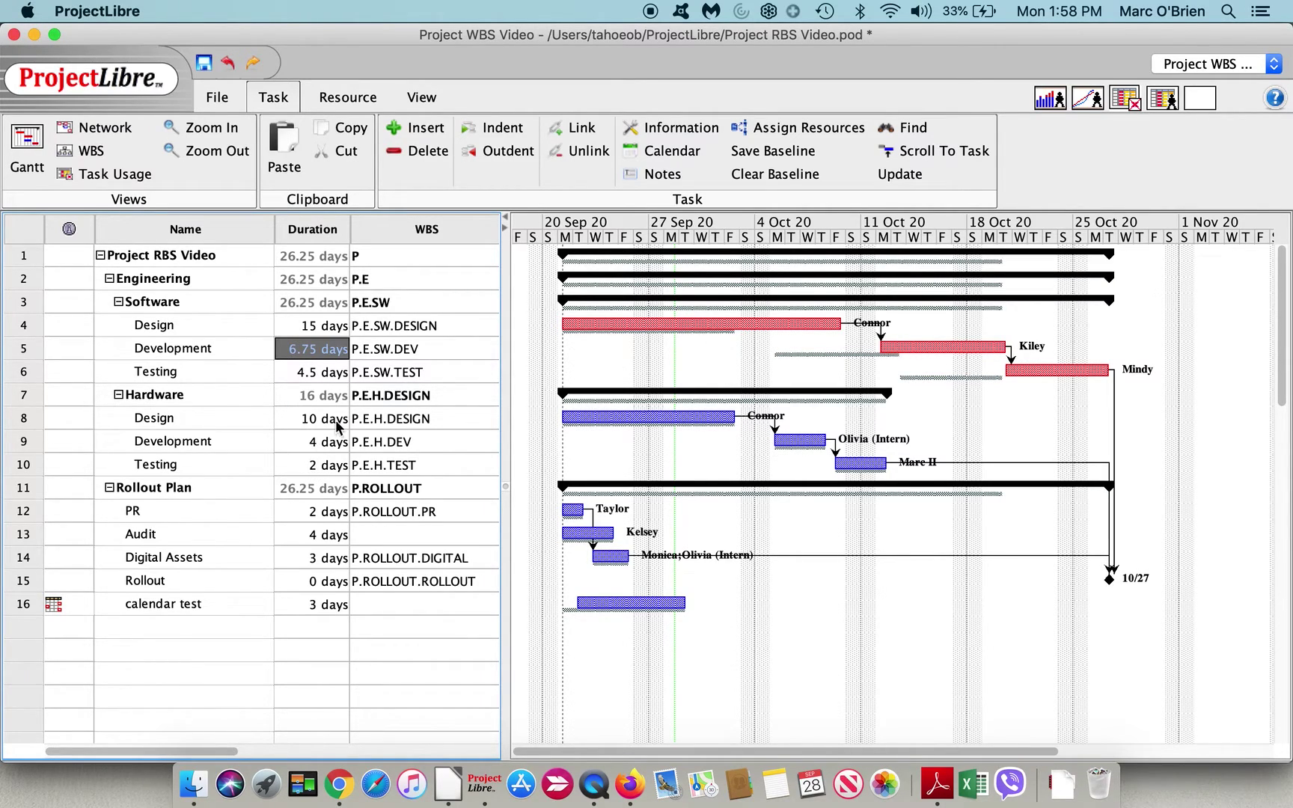
- Stretch the Testing task bar to 7.25 days
{"action": "left_click", "coordinate": [318, 372]}
{"action": "double_click", "coordinate": [240, 373]}
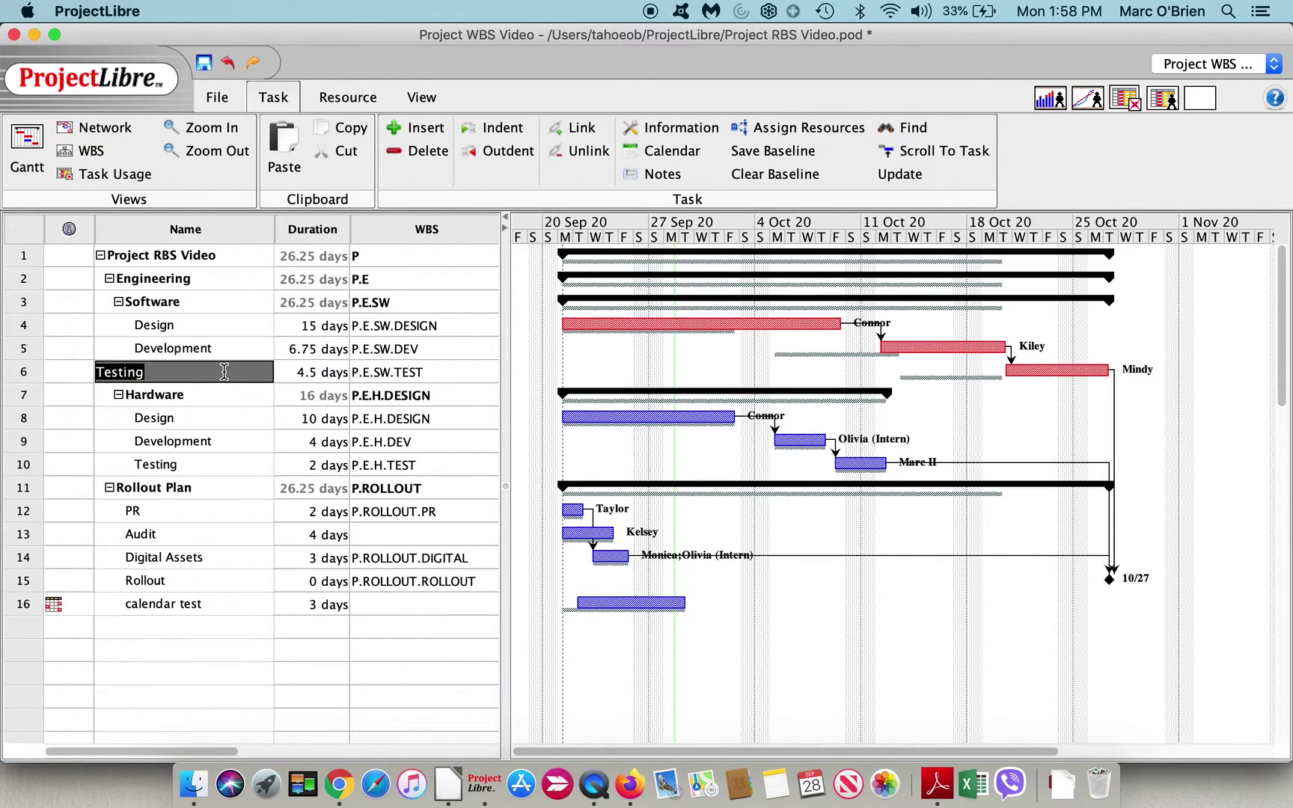
{"action": "left_click_drag", "start_coordinate": [1108, 369], "coordinate": [1150, 369]}
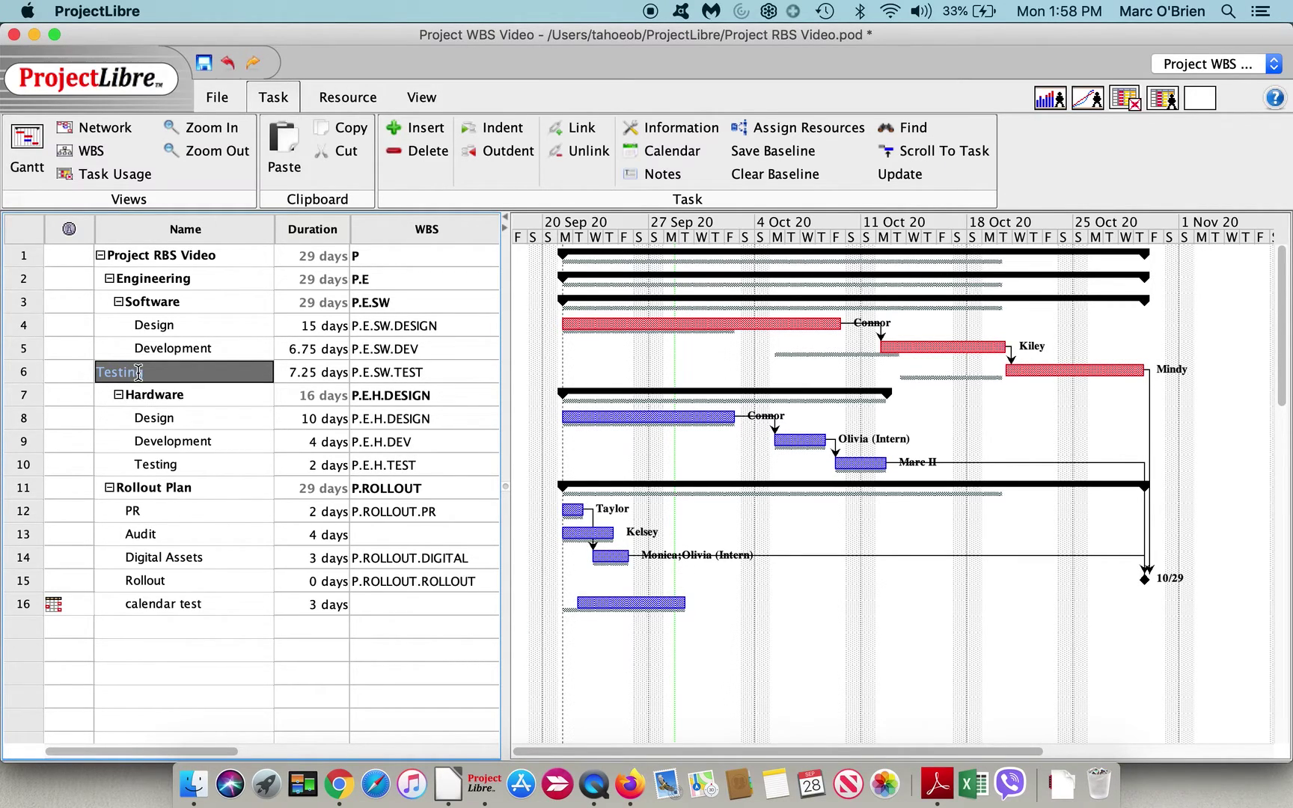
- Collapse the Hardware and Rollout Plan task groups
{"action": "left_click", "coordinate": [118, 395]}
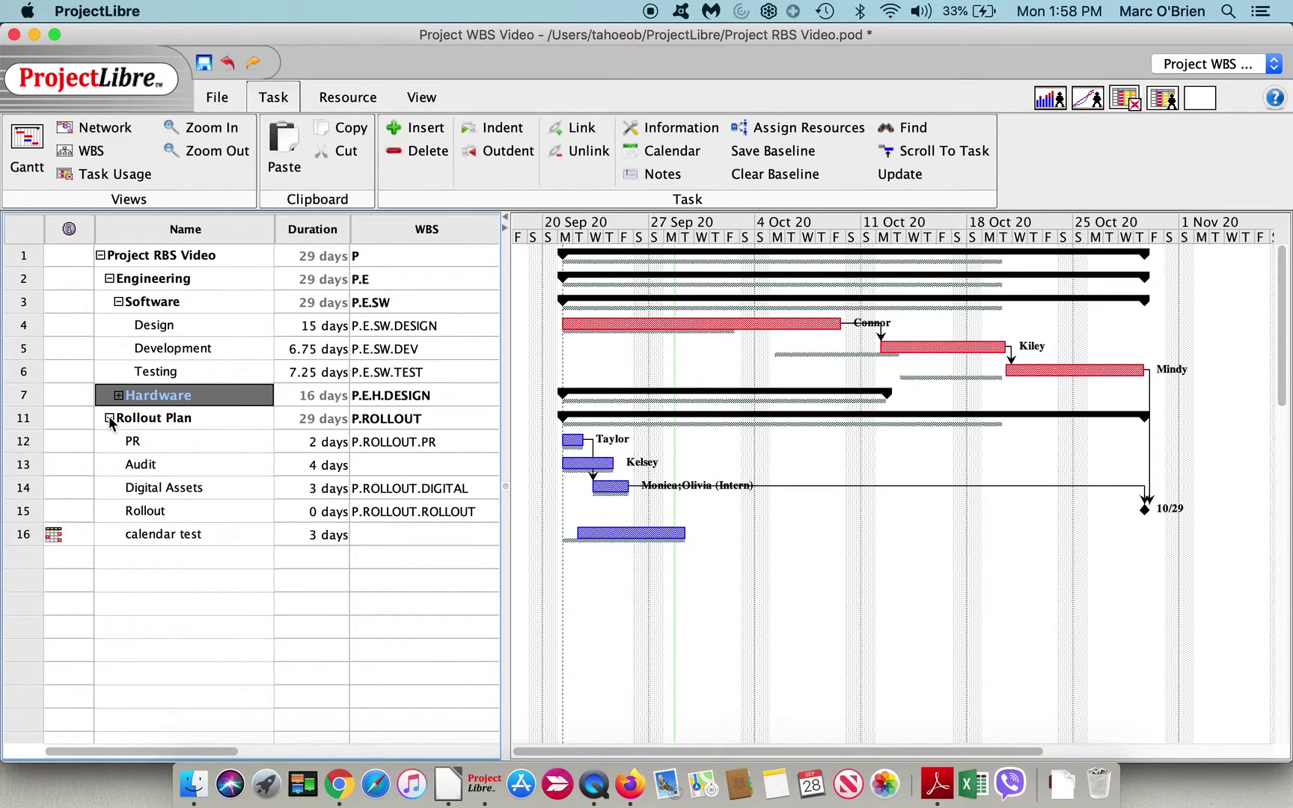
{"action": "left_click", "coordinate": [110, 418]}
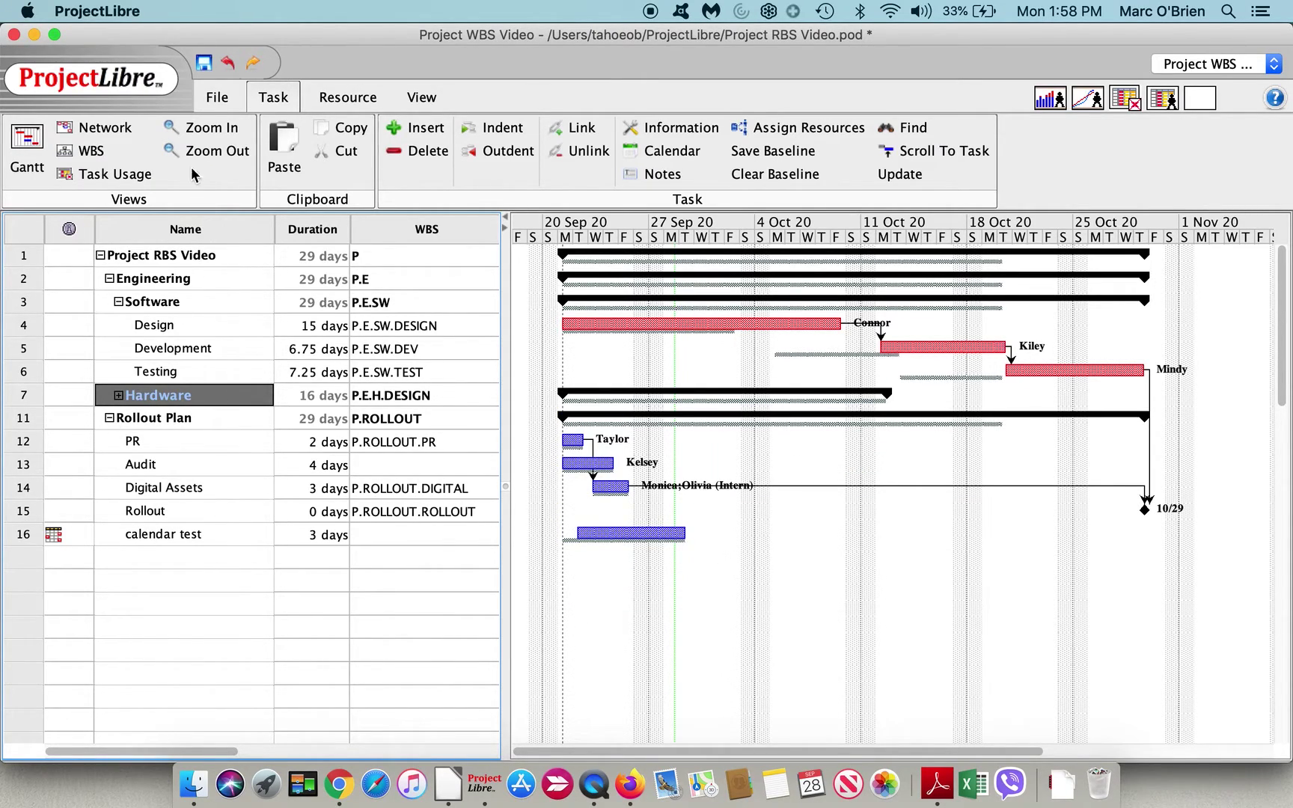
{"action": "left_click", "coordinate": [344, 98]}
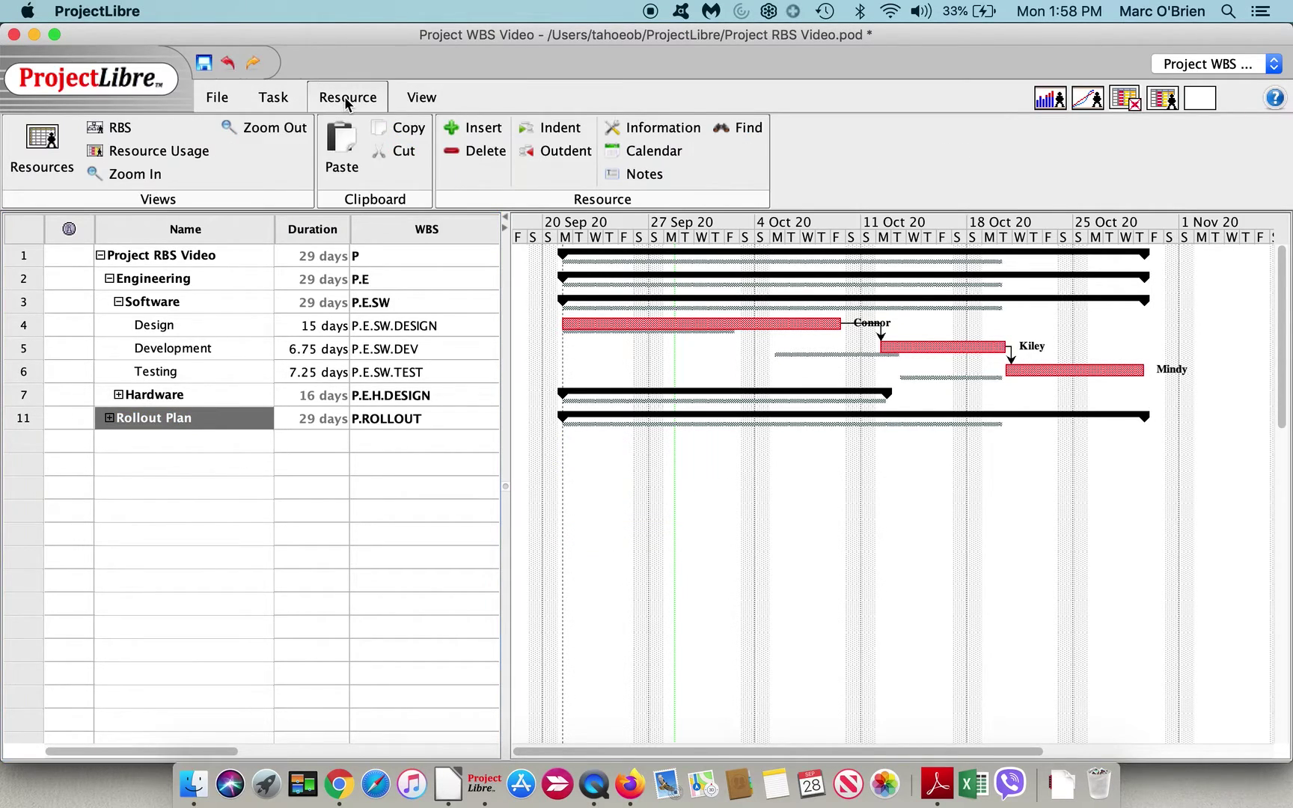
- Open the RBS chart: Summary $51740.00 vs $44660.00 budget, Software Dev $32660.00 vs $28660.00
{"action": "left_click", "coordinate": [120, 128]}
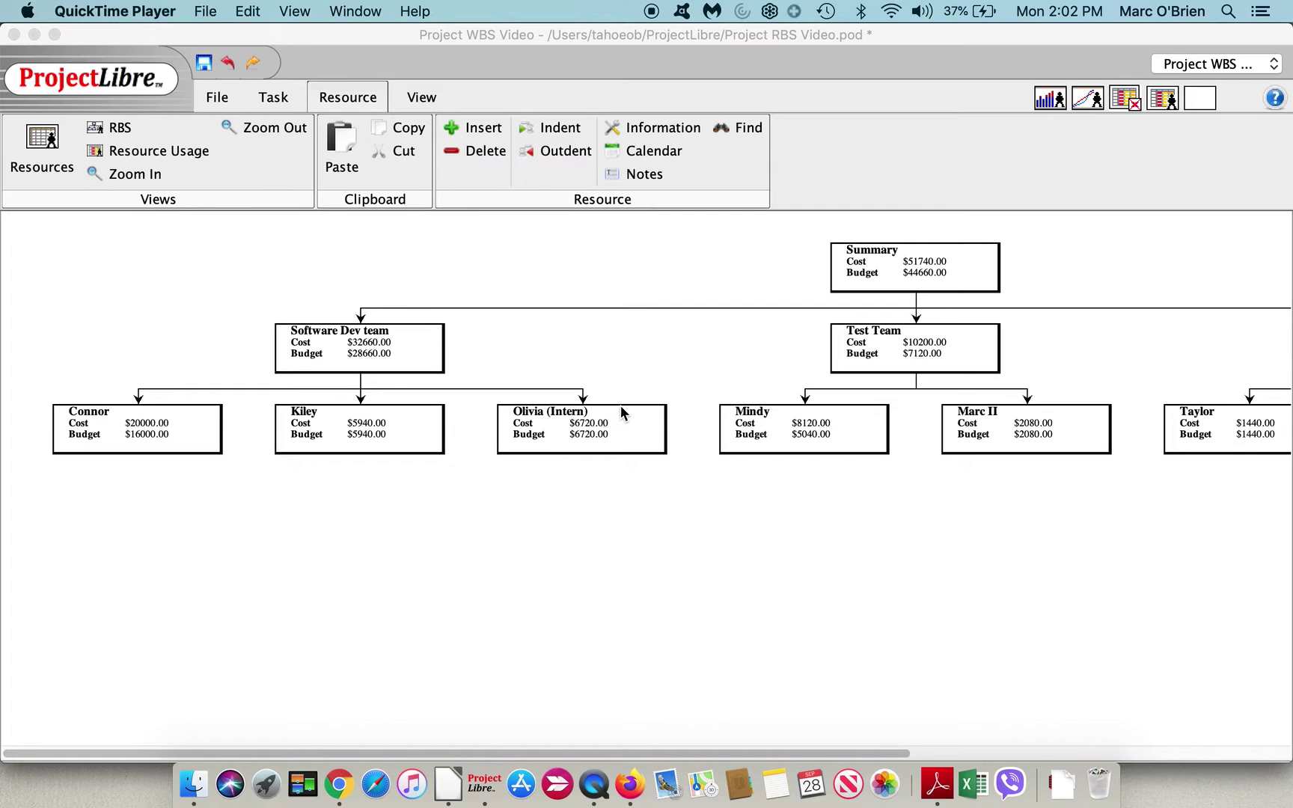
- Switch to Firefox and scroll projectlibre.com to the Join the Global Community downloads map
{"action": "key", "text": "super+Tab"}
{"action": "key", "text": "super+Tab"}
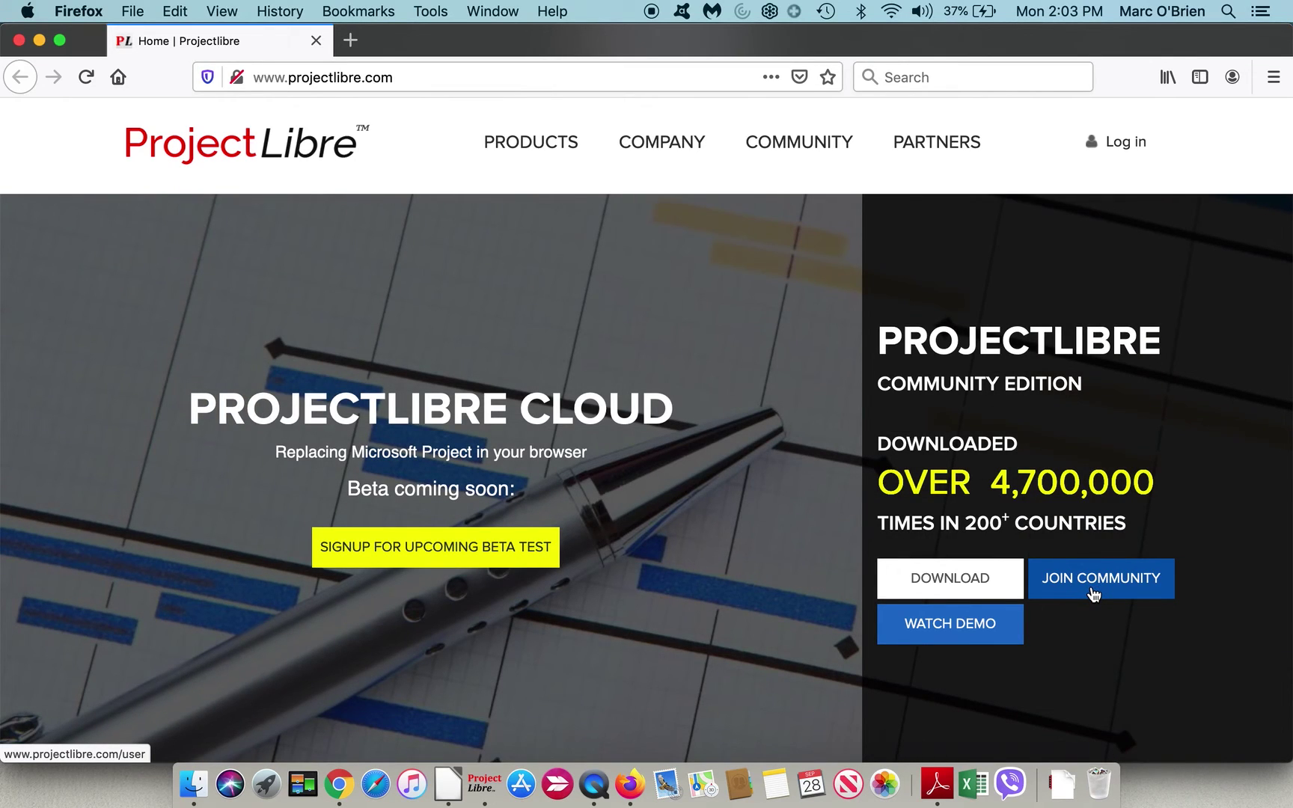
{"action": "scroll", "coordinate": [1097, 652], "scroll_direction": "down", "scroll_amount": 20}
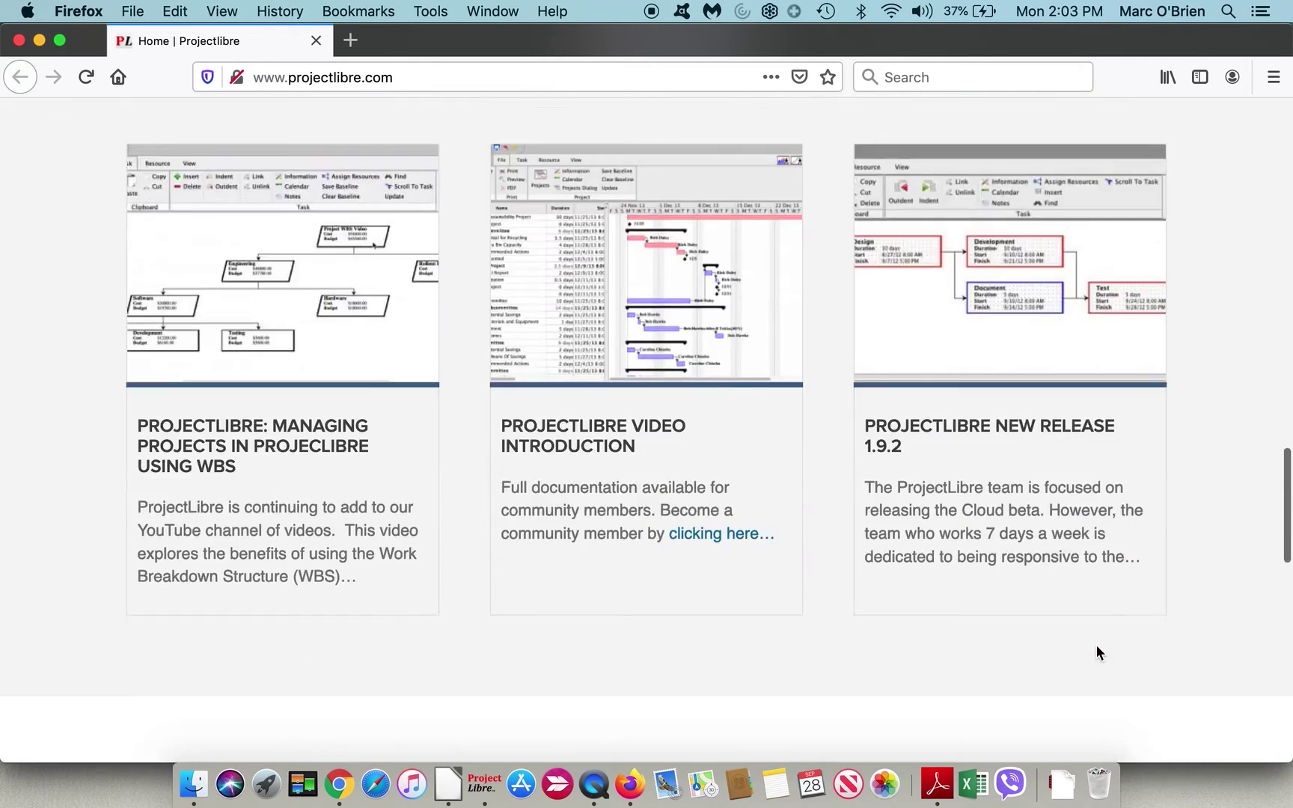
{"action": "scroll", "coordinate": [1096, 652], "scroll_direction": "up", "scroll_amount": 5}
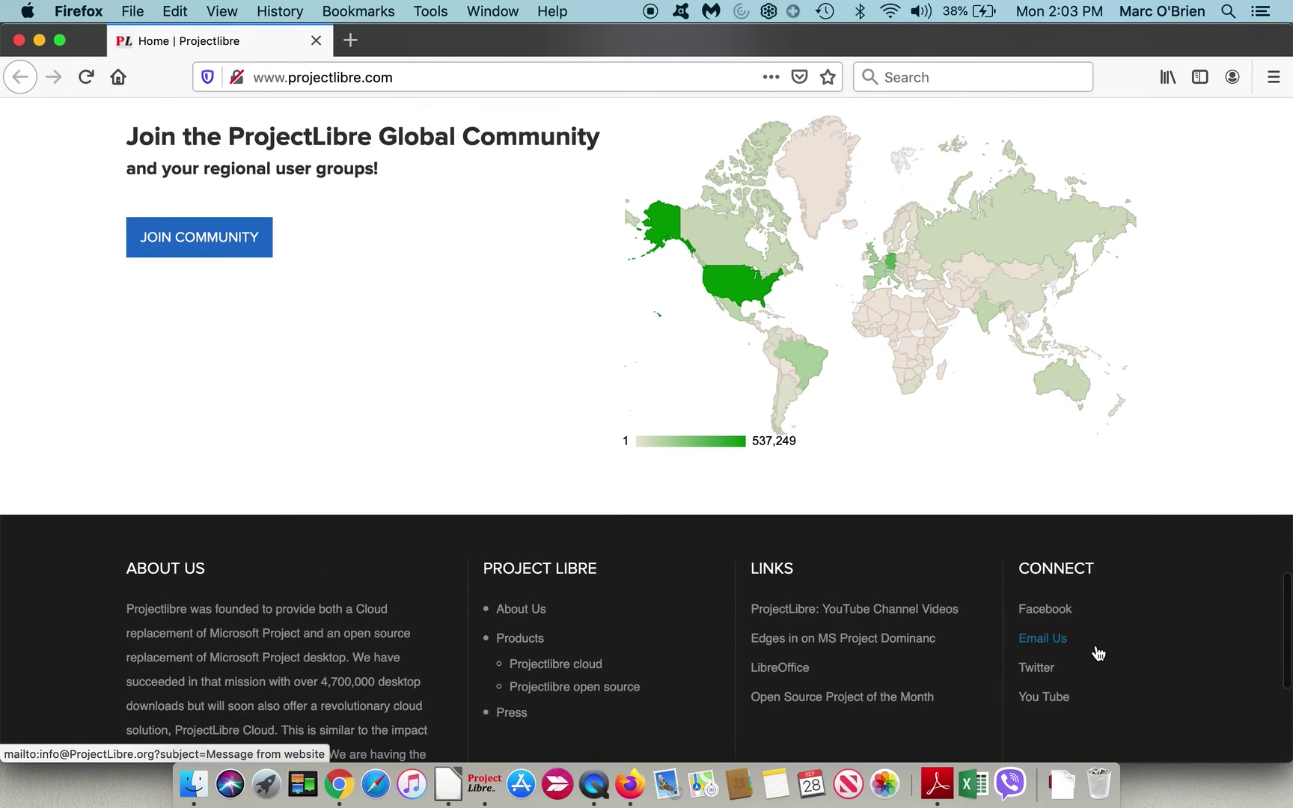
{"action": "mouse_move", "coordinate": [954, 245]}
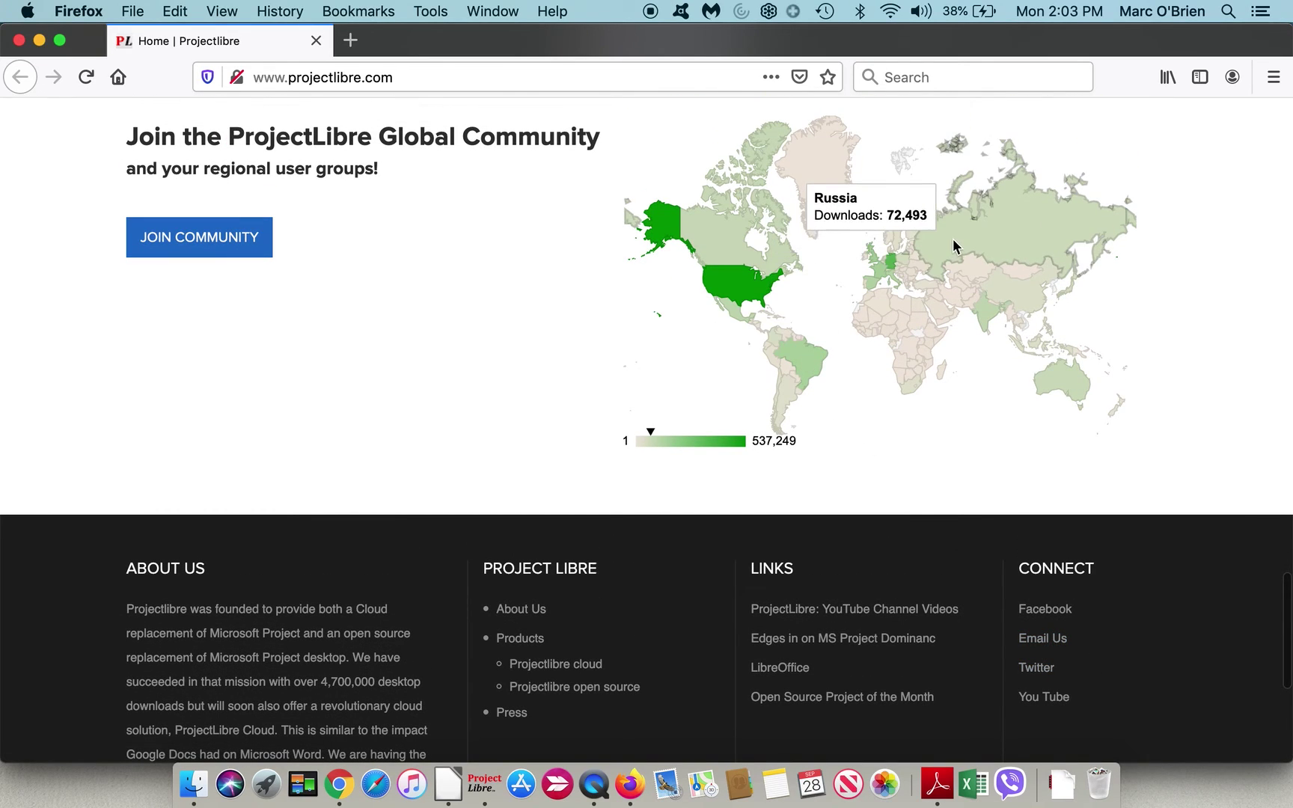